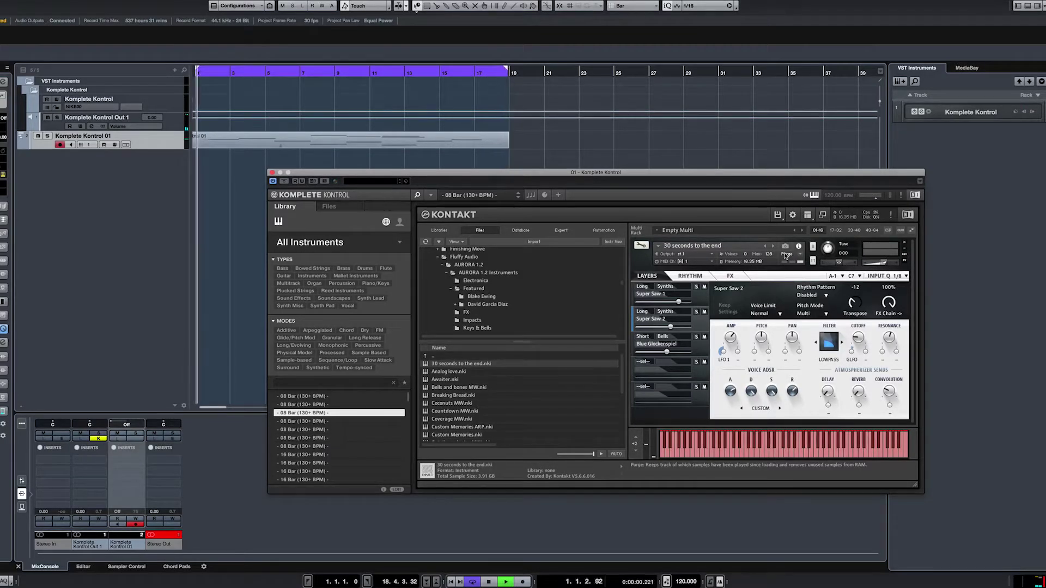
# Insert the Tantra effect on the Stereo Out channel and start playback of the looped section.
pyautogui.click(169, 464)
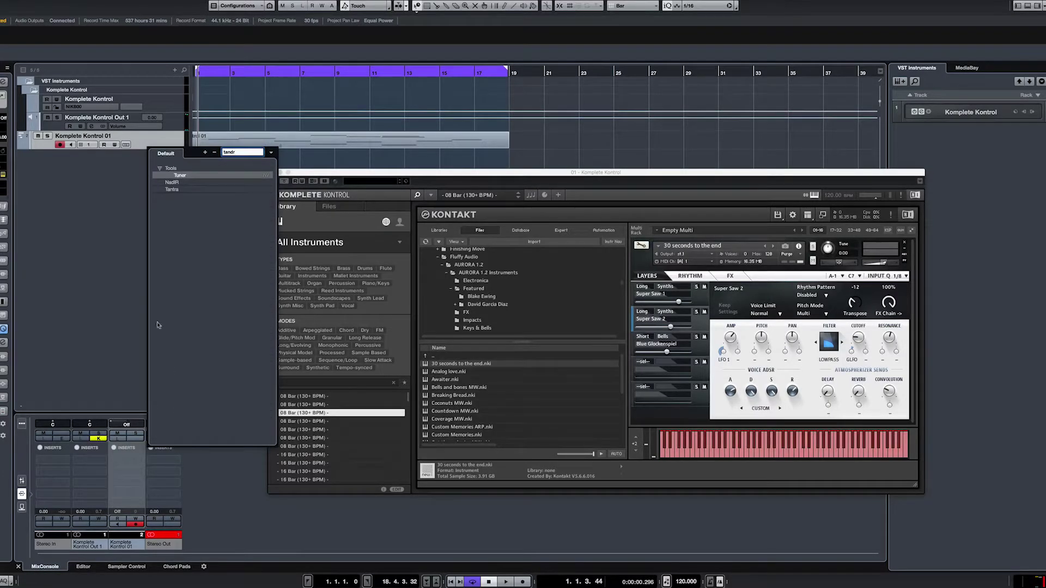
pyautogui.click(183, 190)
pyautogui.doubleClick(183, 191)
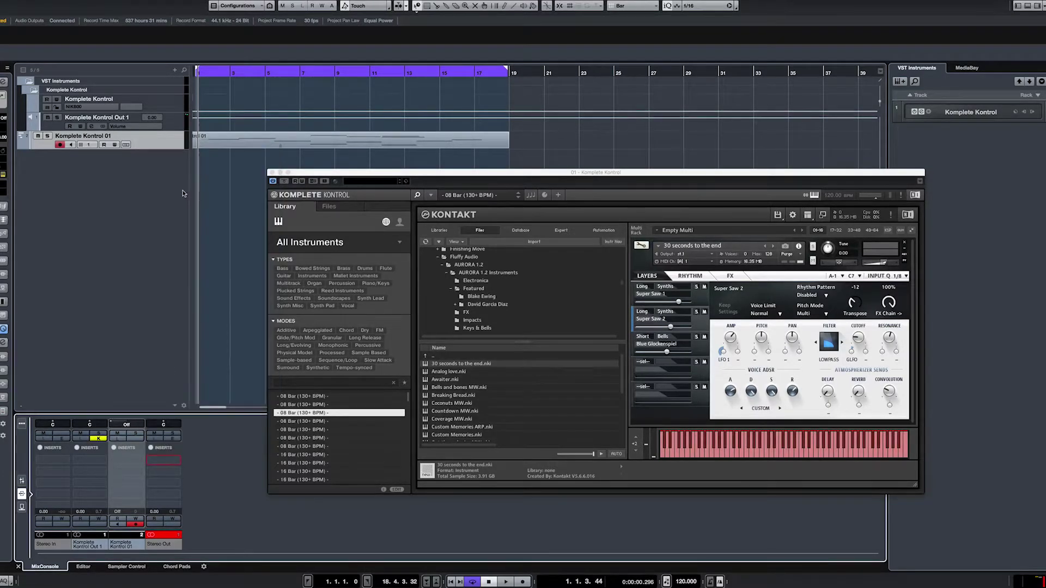
pyautogui.press('space')
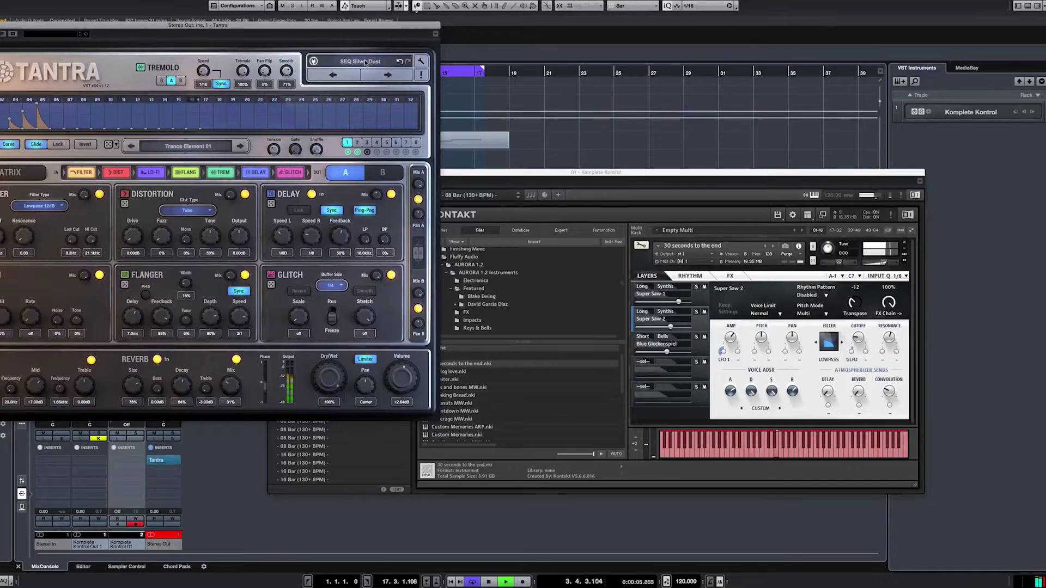
# Load the SFX Mr Crush preset from Factory Set D in Tantra.
pyautogui.click(365, 62)
pyautogui.moveTo(376, 168)
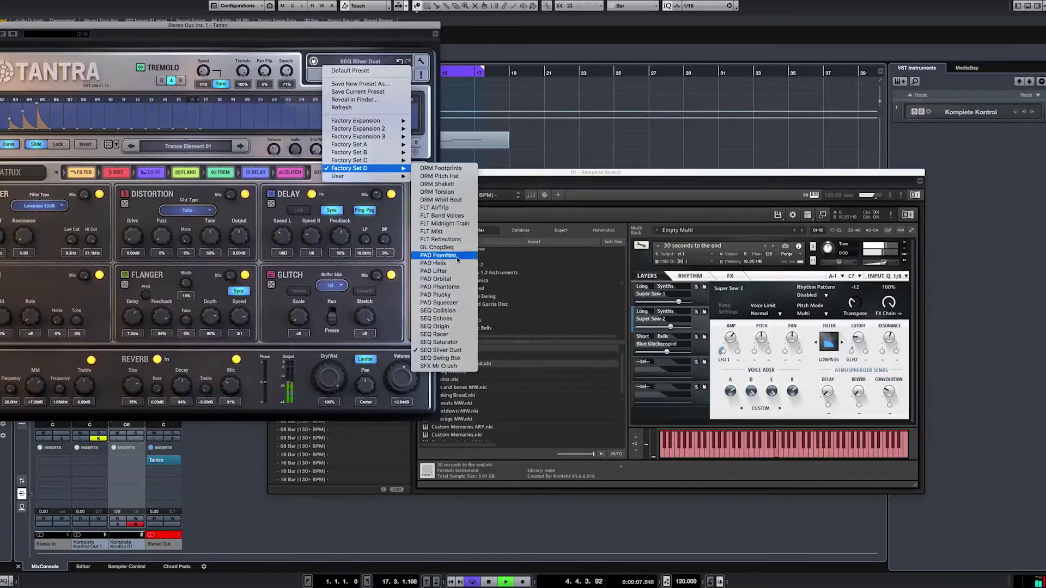
pyautogui.click(440, 366)
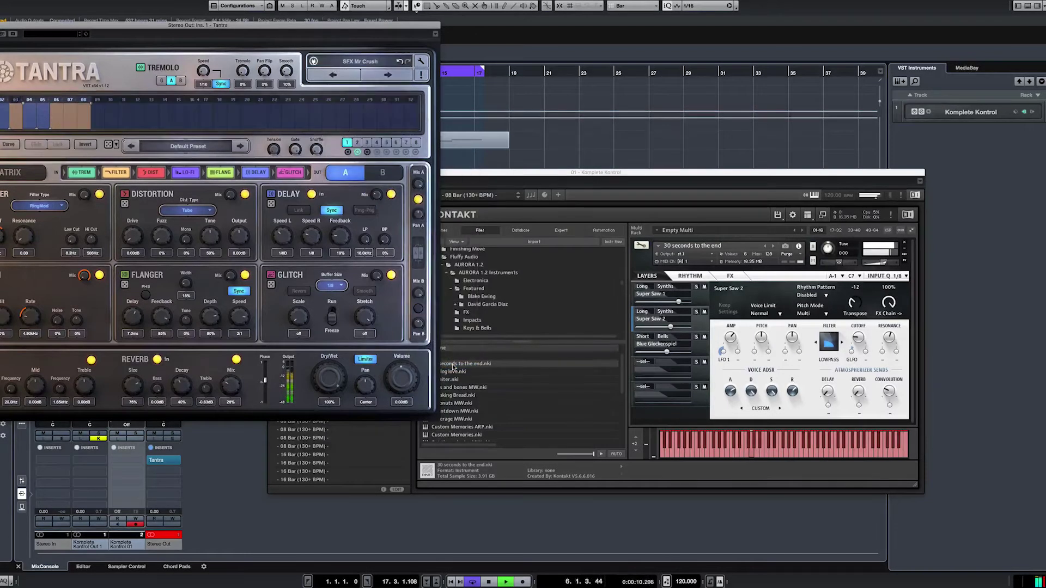
# Move the Tantra window fully into view and load the FLT Snork preset from Factory Expansion.
pyautogui.click(369, 63)
pyautogui.moveTo(218, 25); pyautogui.dragTo(293, 155)
pyautogui.click(434, 190)
pyautogui.moveTo(463, 250)
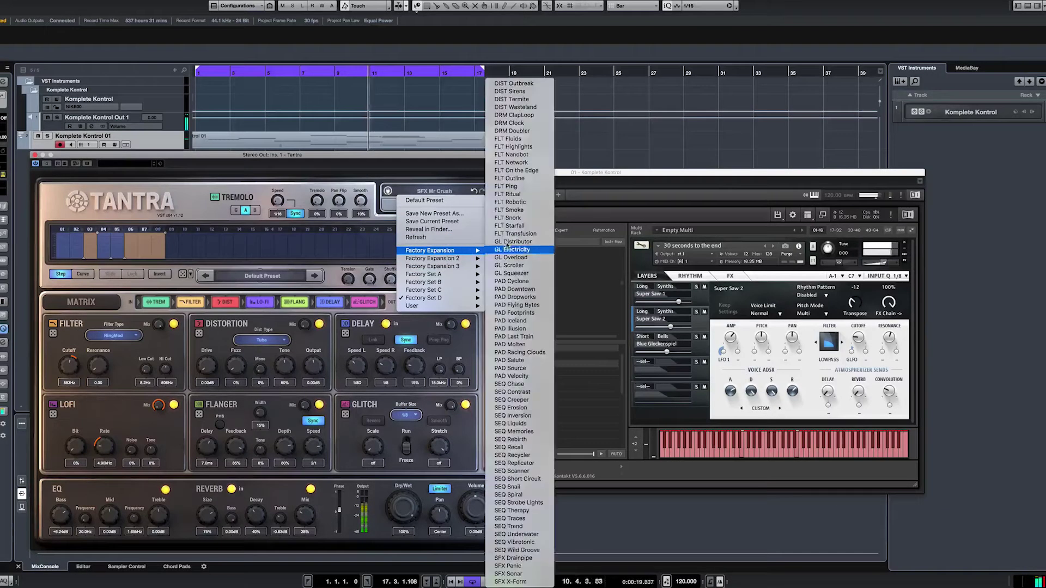
pyautogui.click(516, 220)
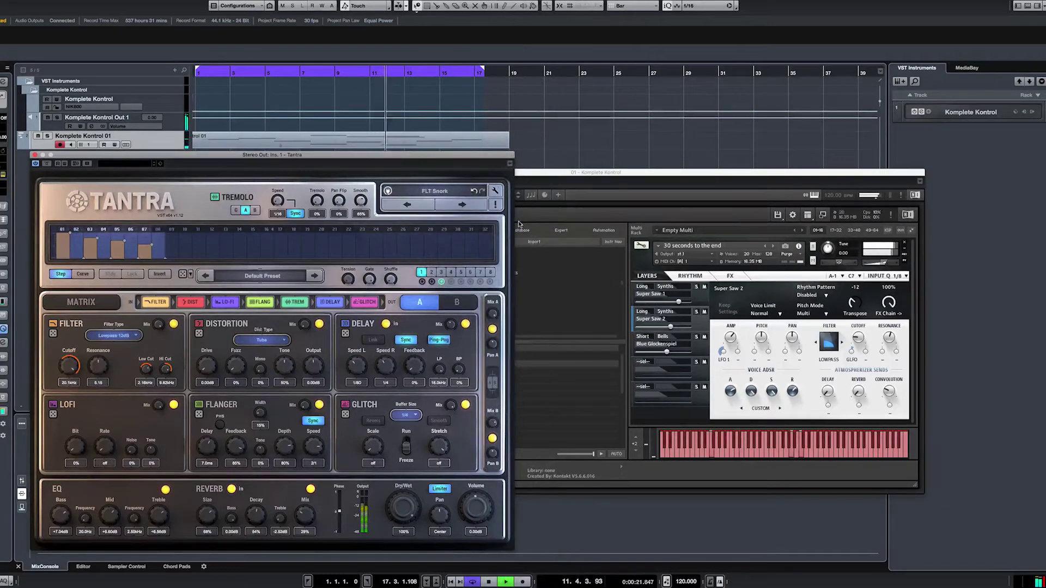
# Advance through the Factory Expansion presets GL Scroller and PAD Cyclone, and load SEQ Wild Groove.
pyautogui.click(462, 205)
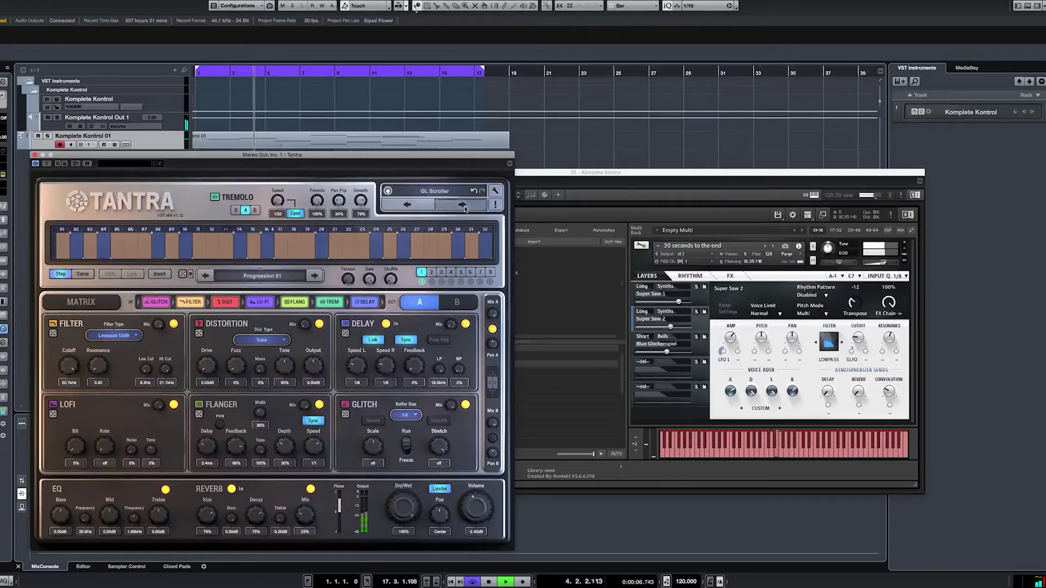
pyautogui.click(463, 206)
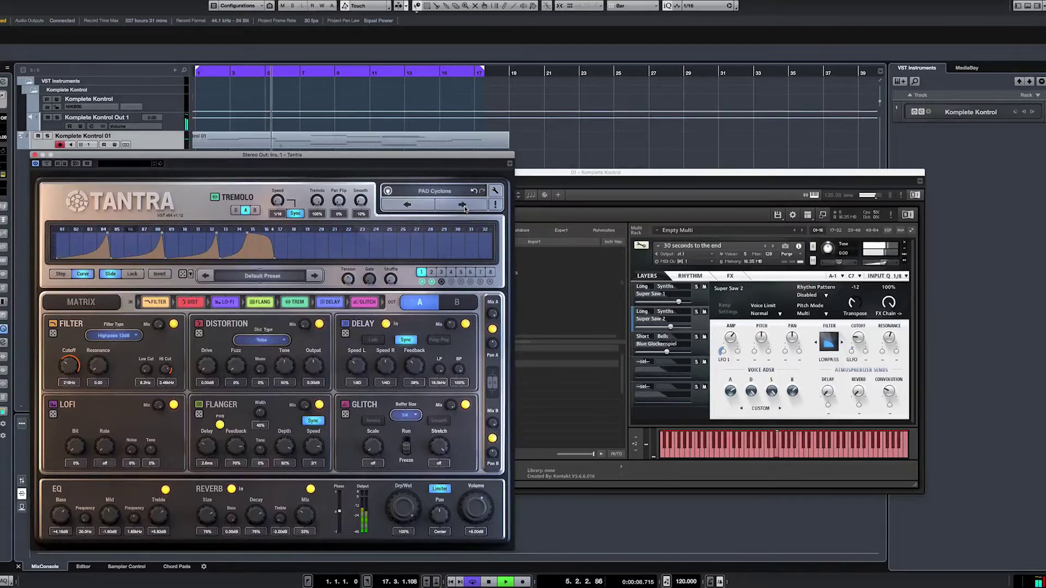
pyautogui.click(446, 190)
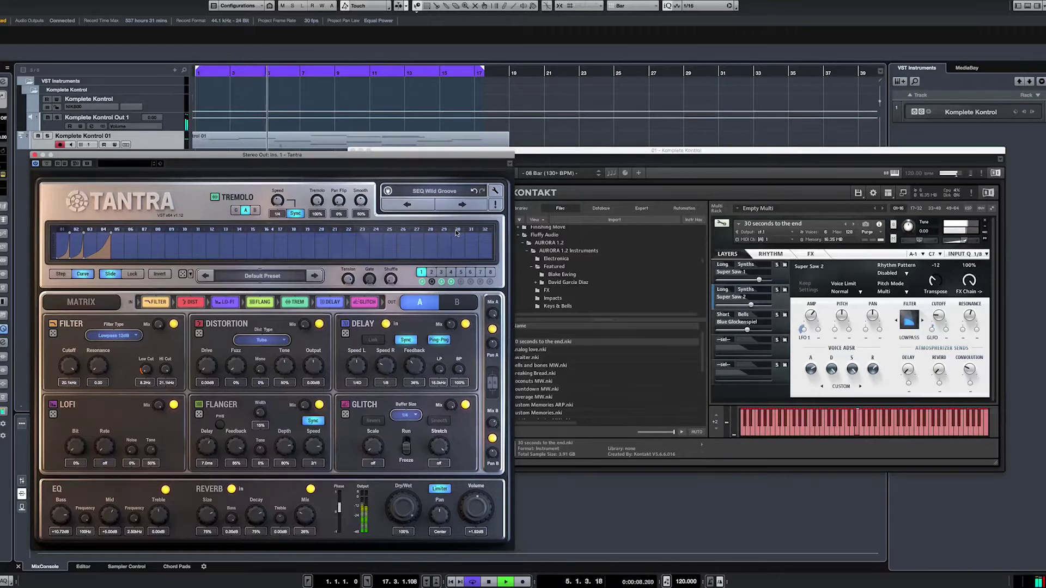
# Load the PAD Railway preset from Factory Expansion 2.
pyautogui.click(452, 192)
pyautogui.moveTo(438, 259)
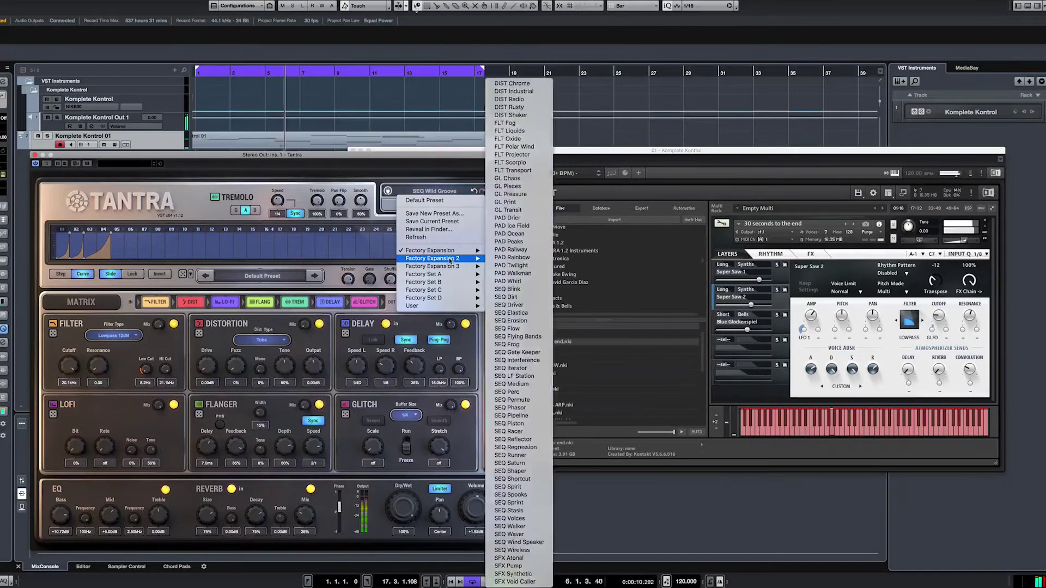
pyautogui.click(504, 250)
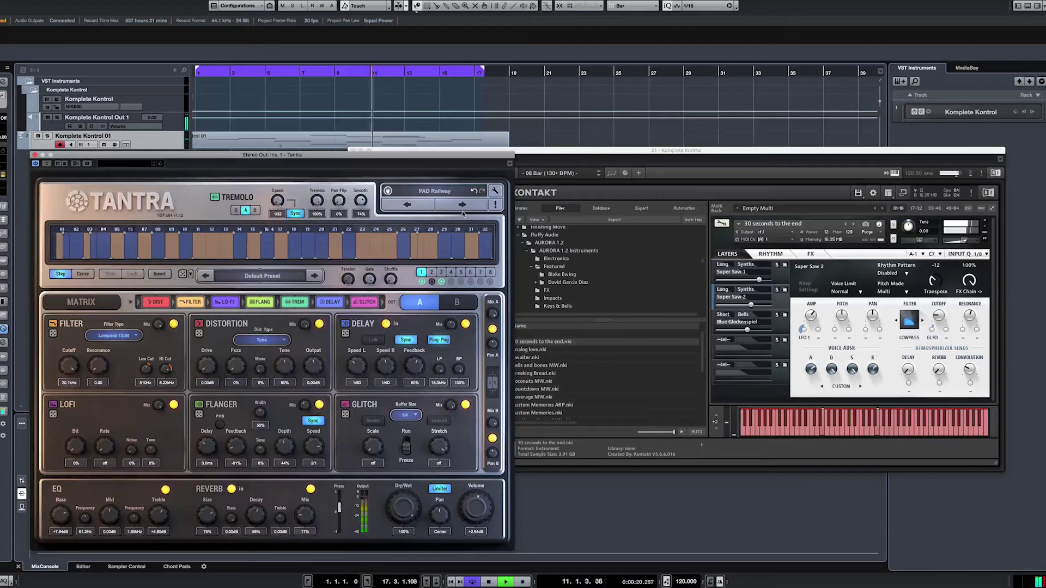
# Load the SEQ Runner preset from Factory Expansion 2.
pyautogui.click(434, 191)
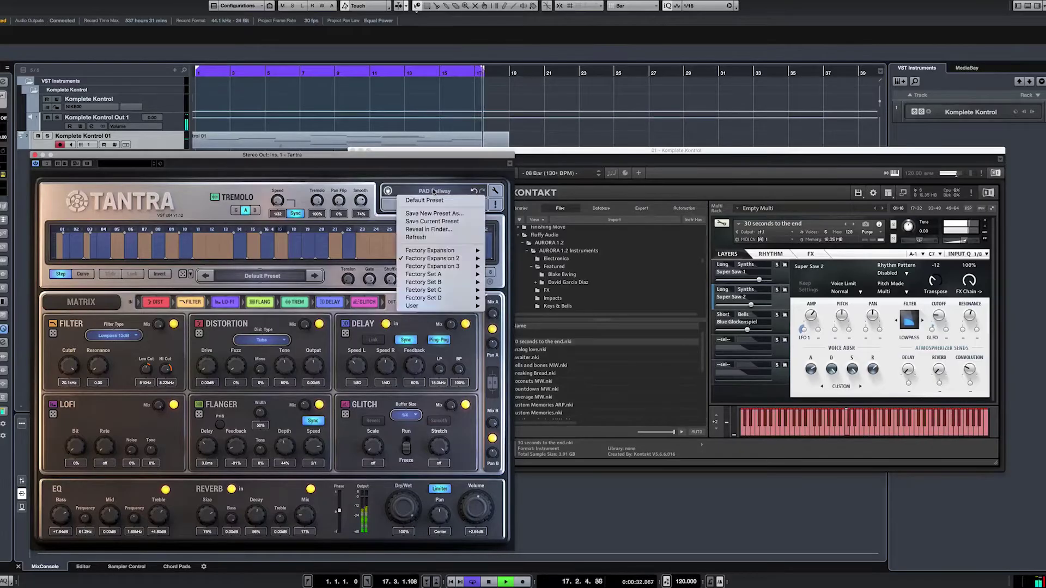
pyautogui.moveTo(439, 260)
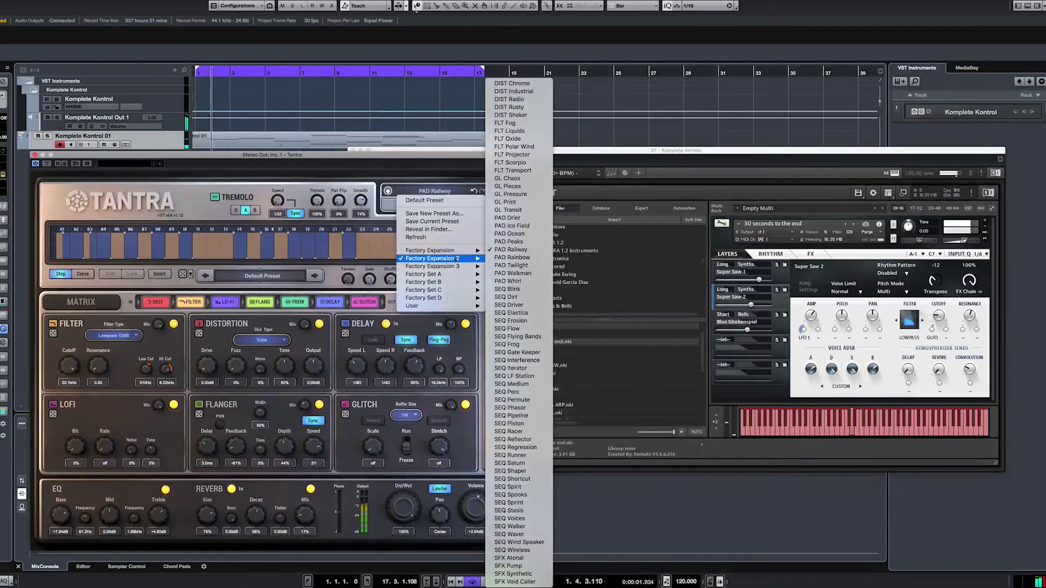
pyautogui.click(528, 257)
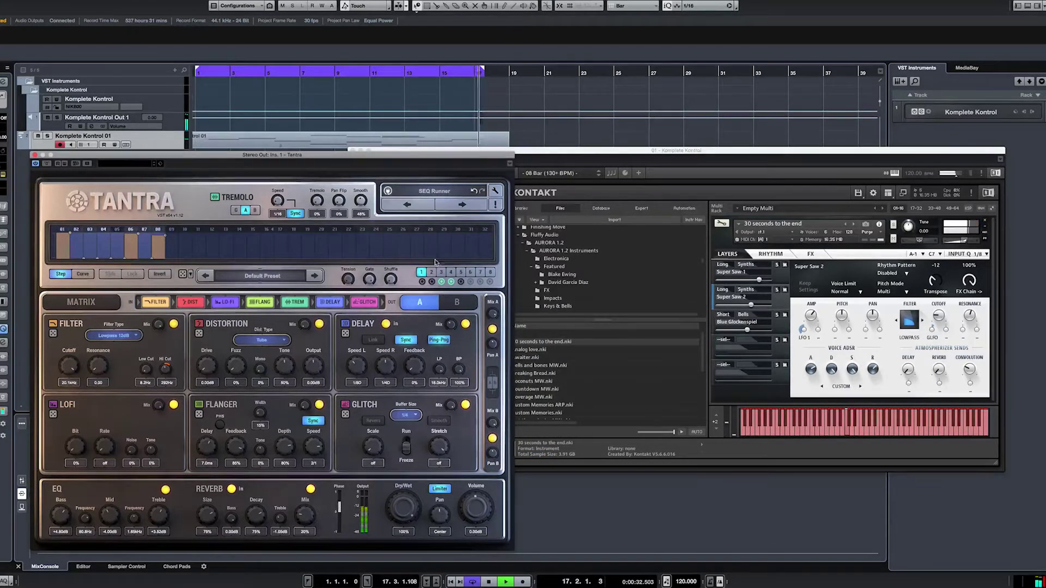
# Load the DIST Burnout preset from Factory Expansion 3 and set its Glitch buffer size to 1/16D.
pyautogui.click(434, 191)
pyautogui.moveTo(446, 266)
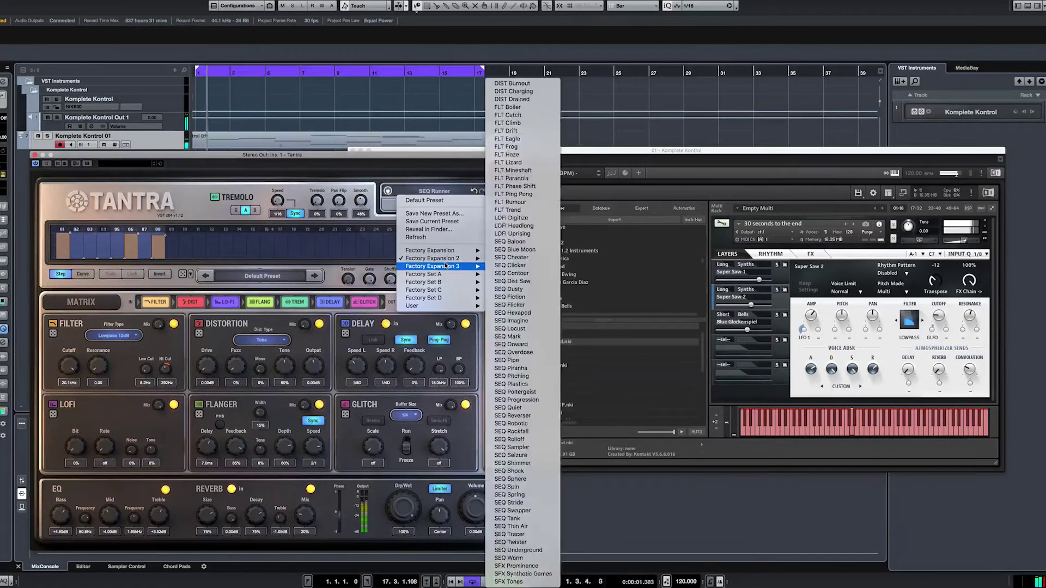
pyautogui.click(512, 83)
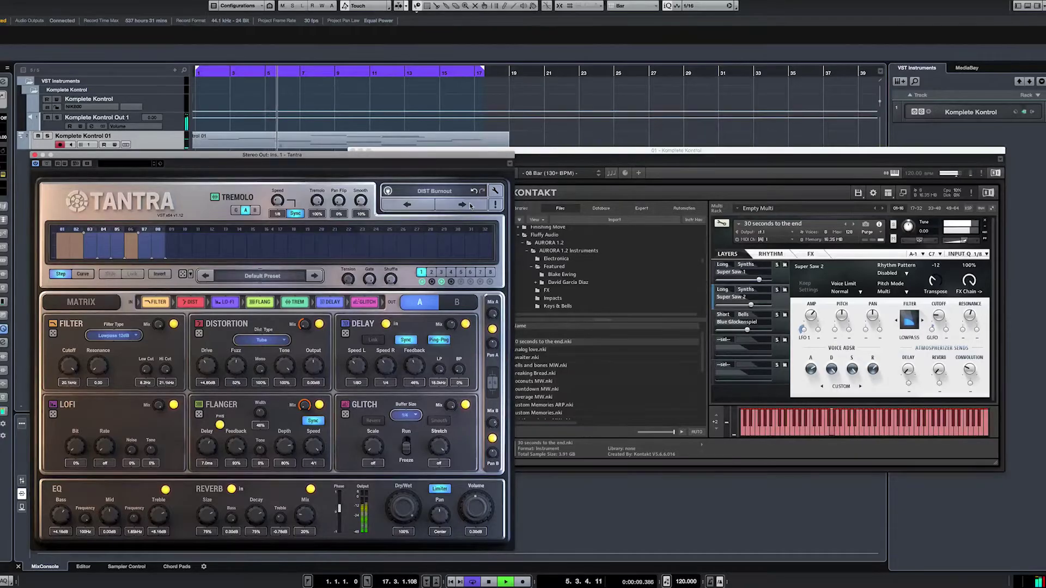
pyautogui.click(405, 415)
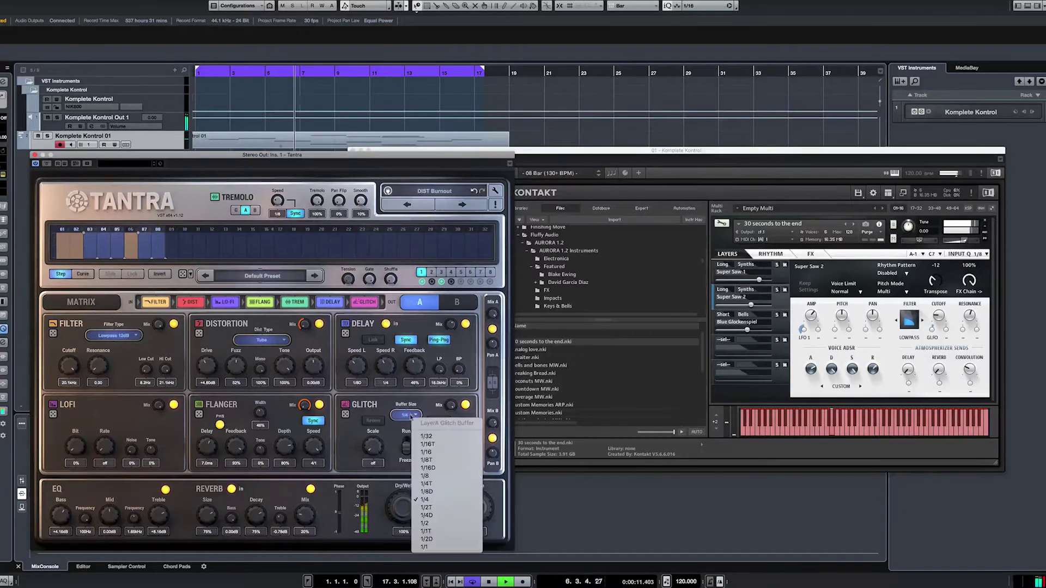
pyautogui.click(436, 468)
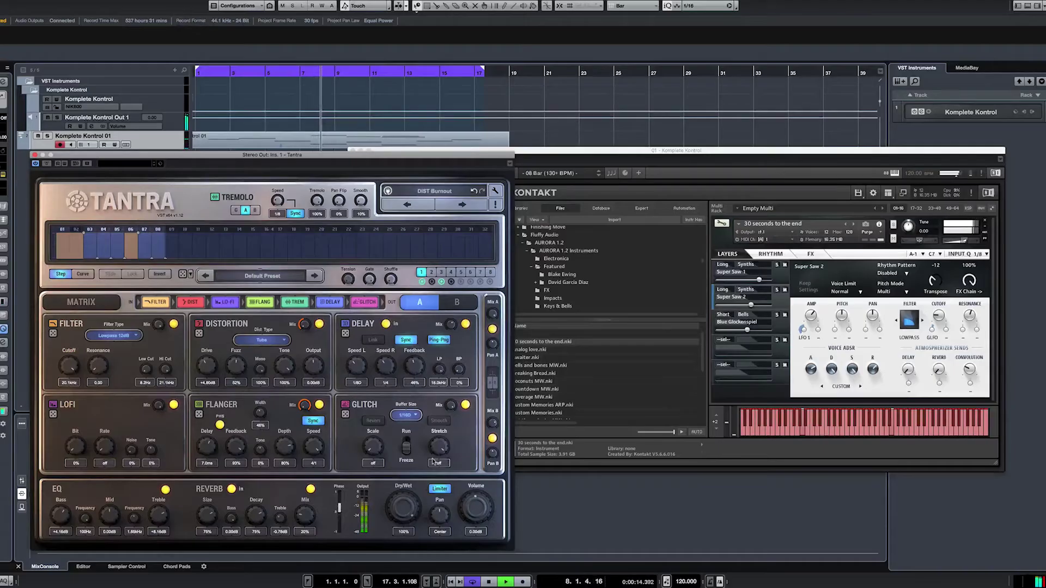
# Advance through the Factory Expansion 3 presets past DIST Drained to FLT Catch.
pyautogui.click(475, 207)
pyautogui.click(475, 207)
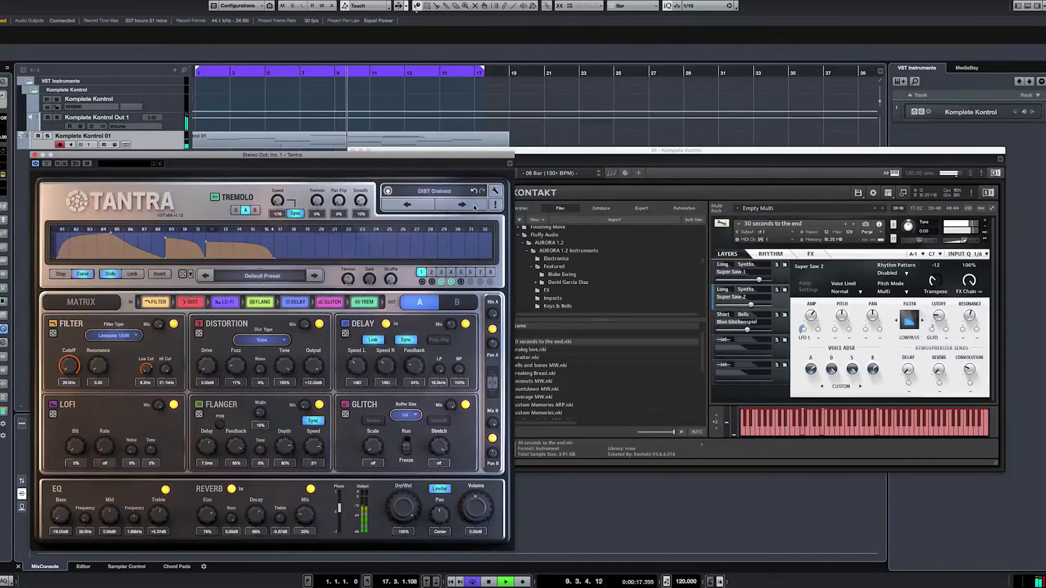
pyautogui.click(475, 207)
pyautogui.click(475, 207)
pyautogui.click(434, 191)
pyautogui.moveTo(432, 265)
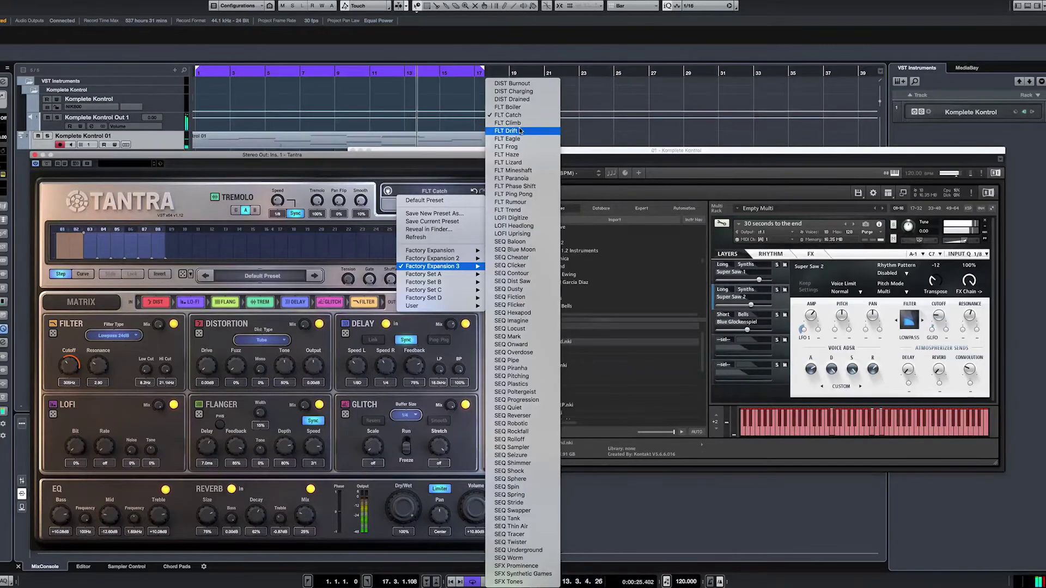
pyautogui.click(422, 163)
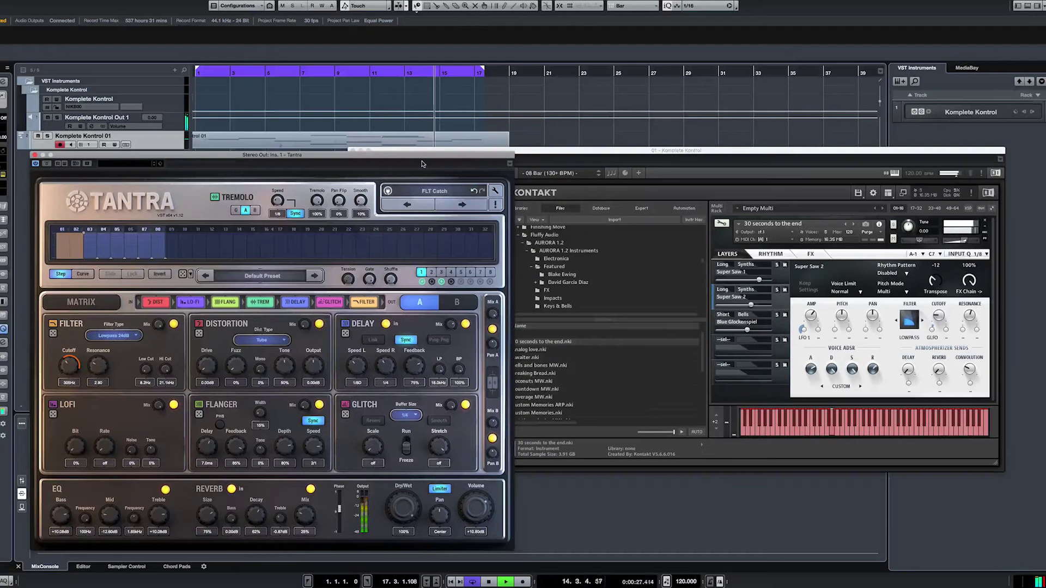
# Bypass Tantra briefly and re-enable it to compare the dry sound with the FLT Catch preset.
pyautogui.click(48, 163)
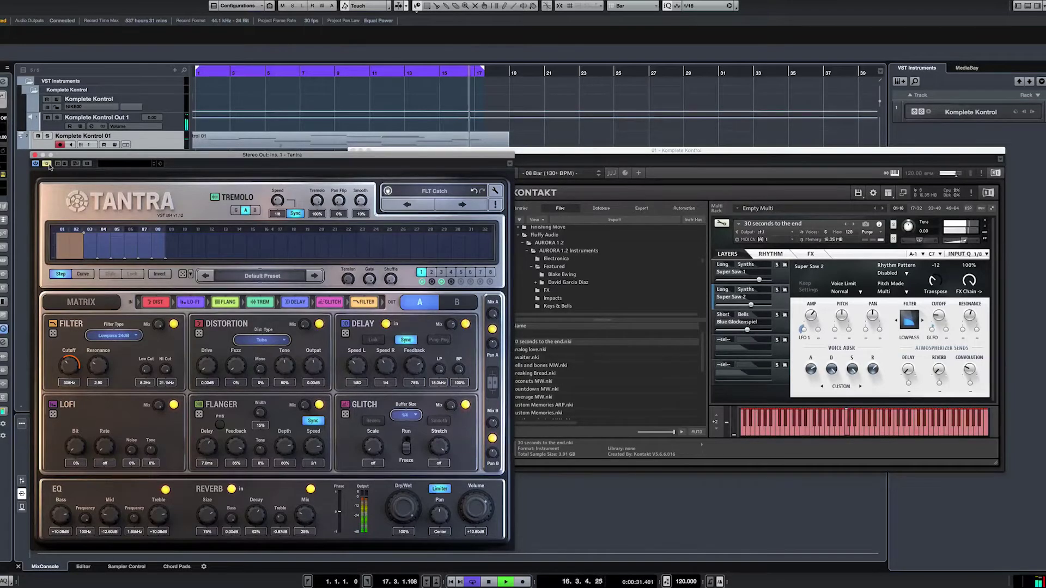
pyautogui.click(48, 163)
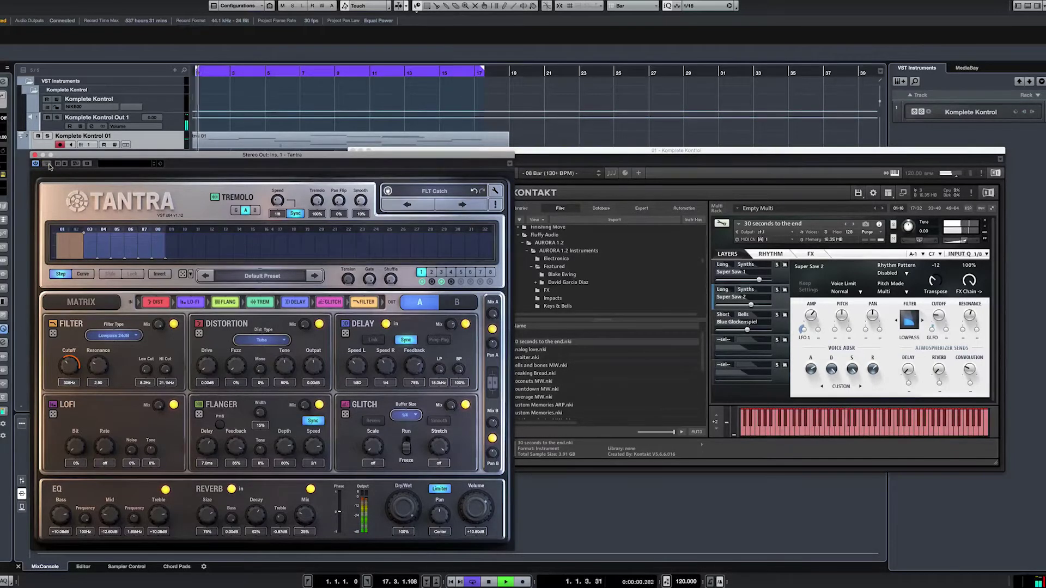
# Audition the FLT Phase Shift preset and replace it with SEQ Progression from Factory Expansion 3.
pyautogui.click(465, 191)
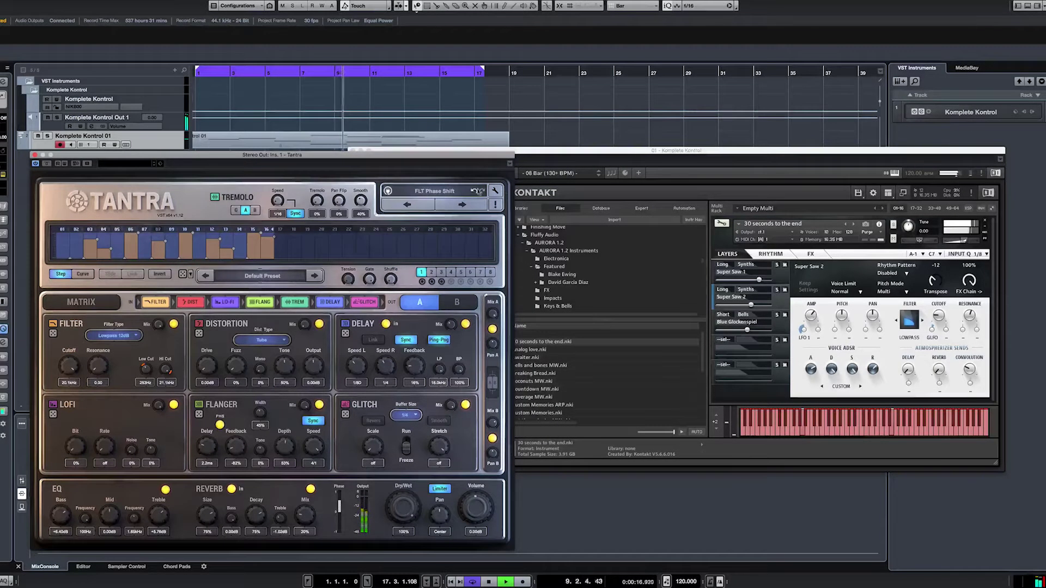
pyautogui.click(495, 190)
pyautogui.moveTo(443, 266)
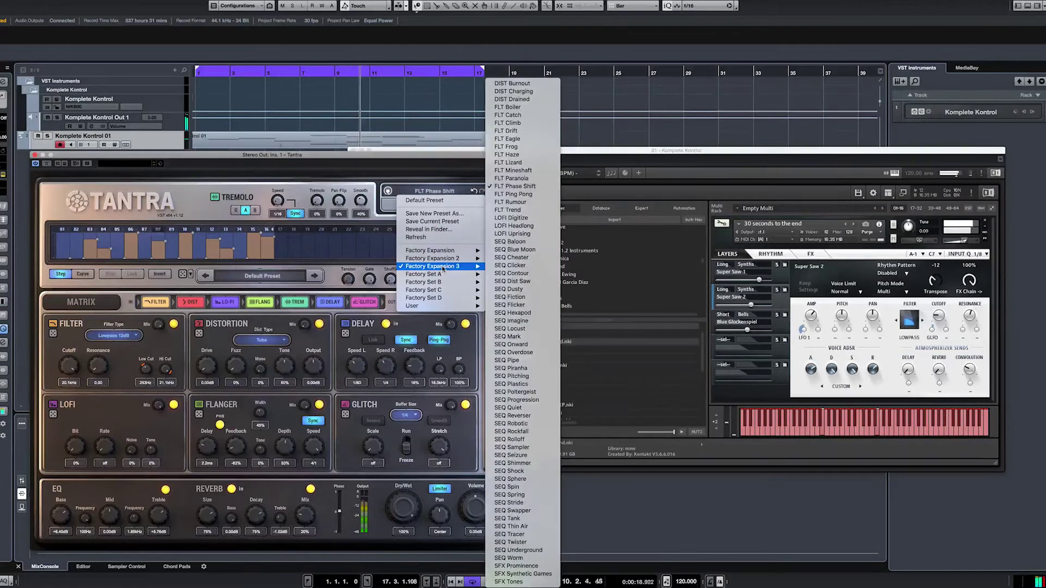
pyautogui.click(518, 400)
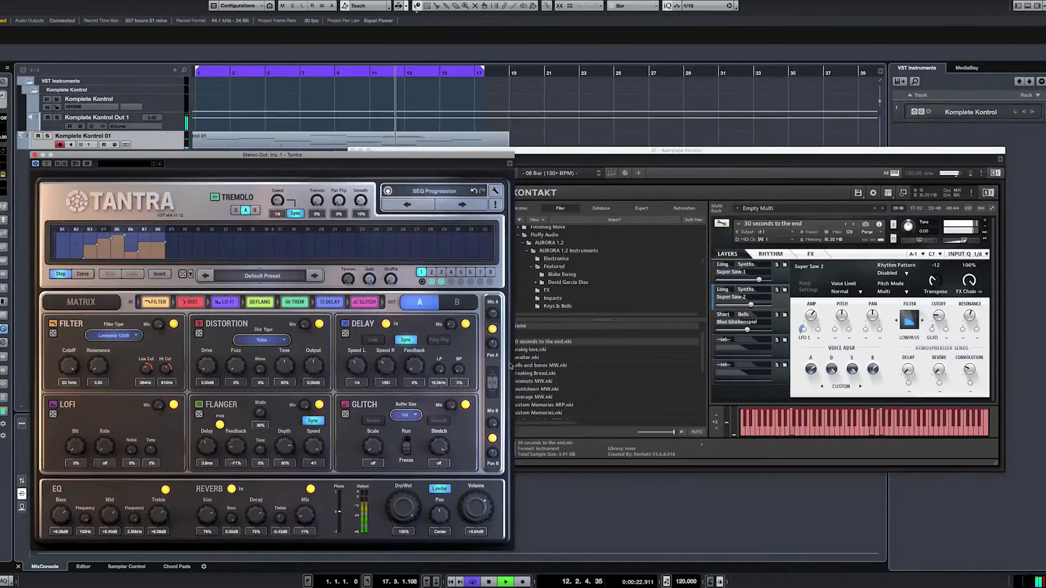
# Load the SEQ Thin Air preset from Factory Expansion 3.
pyautogui.click(438, 195)
pyautogui.moveTo(445, 268)
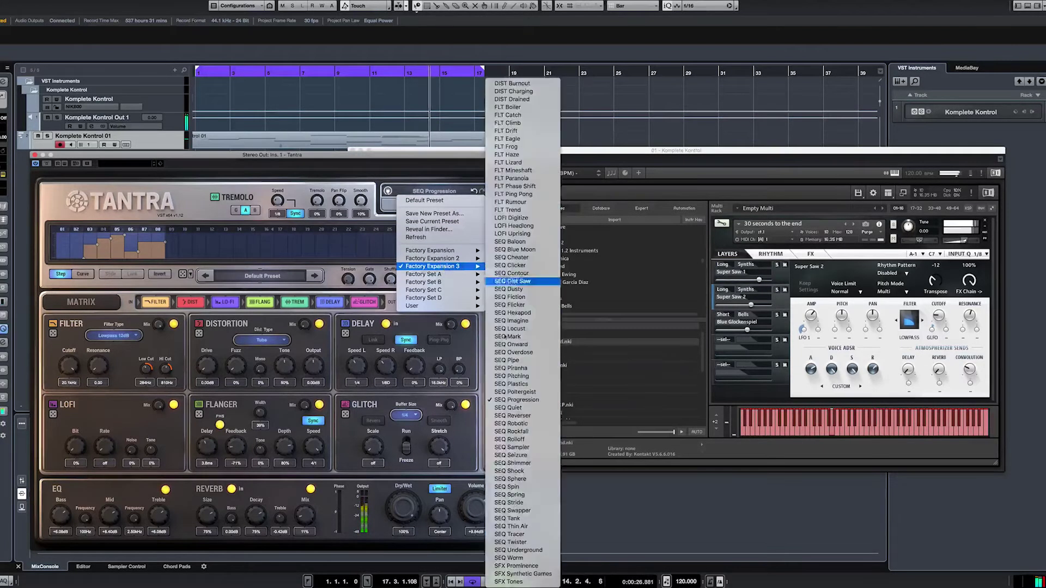
pyautogui.click(534, 528)
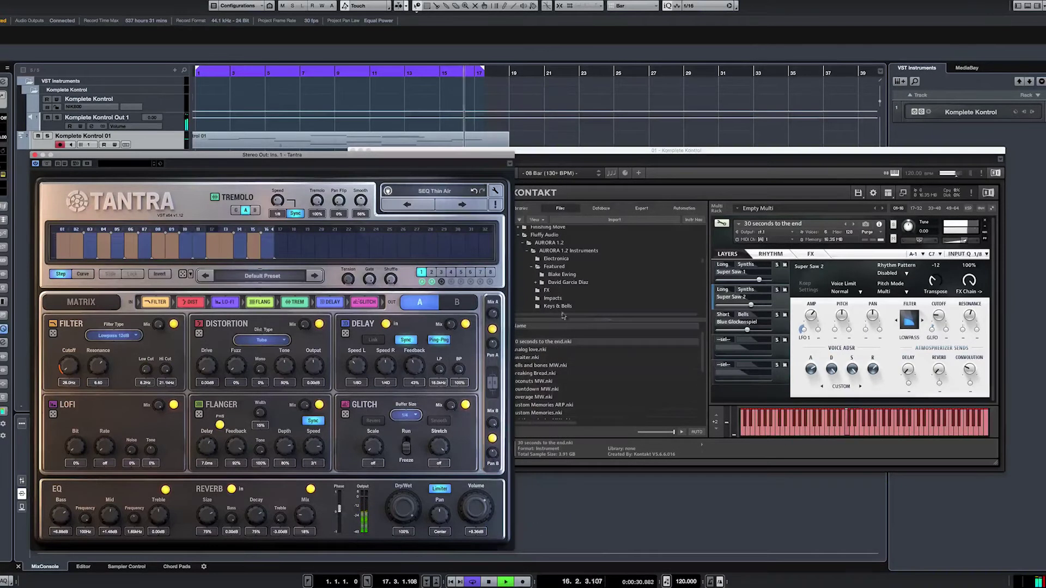
# Bring the Komplete Kontrol window forward and replace the loaded Kontakt instrument with Dreaming Sun Song.nki.
pyautogui.moveTo(602, 152); pyautogui.dragTo(632, 144)
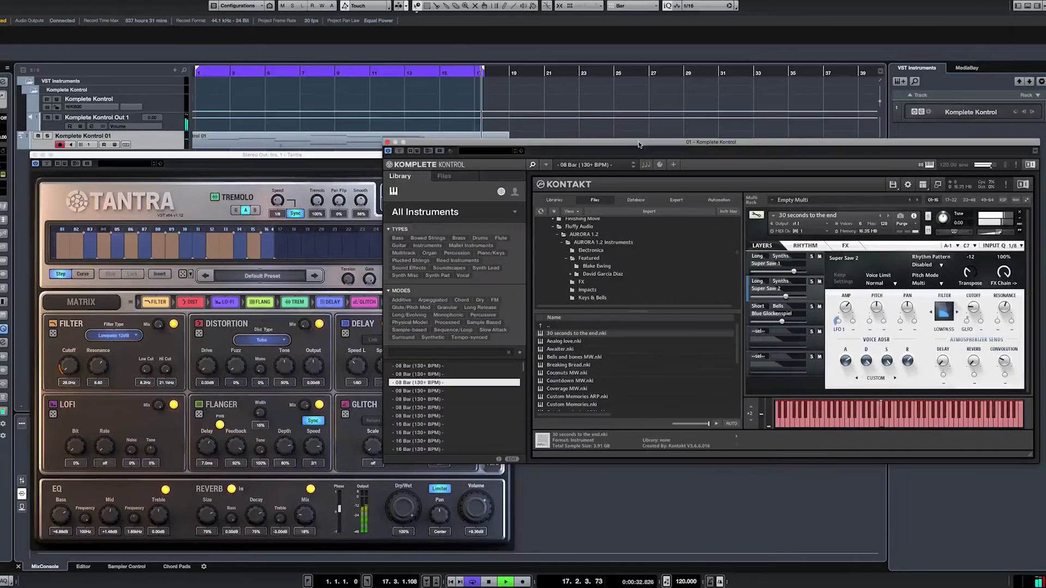
pyautogui.scroll(-3, 583, 362)
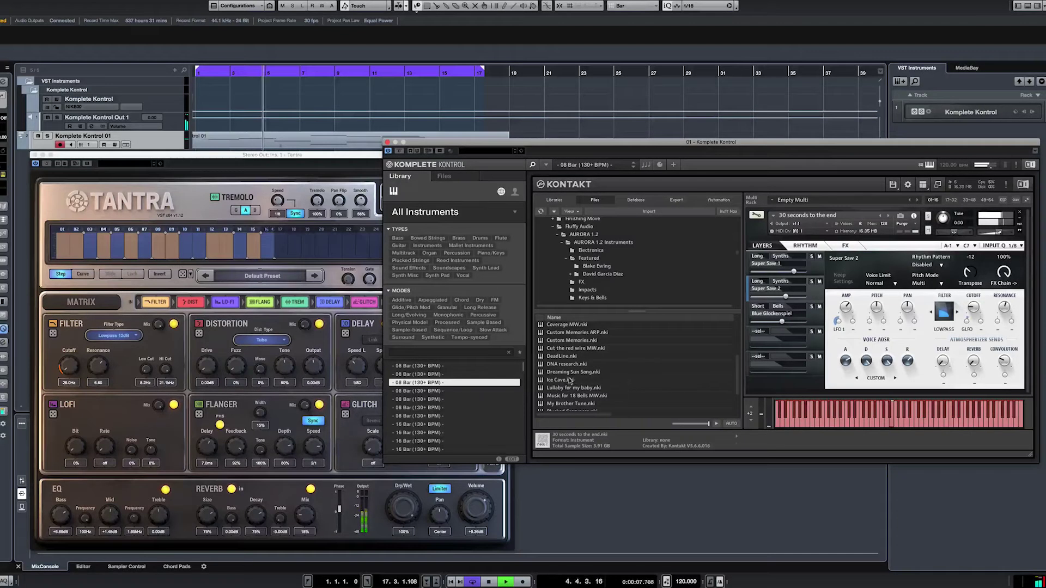
pyautogui.doubleClick(572, 371)
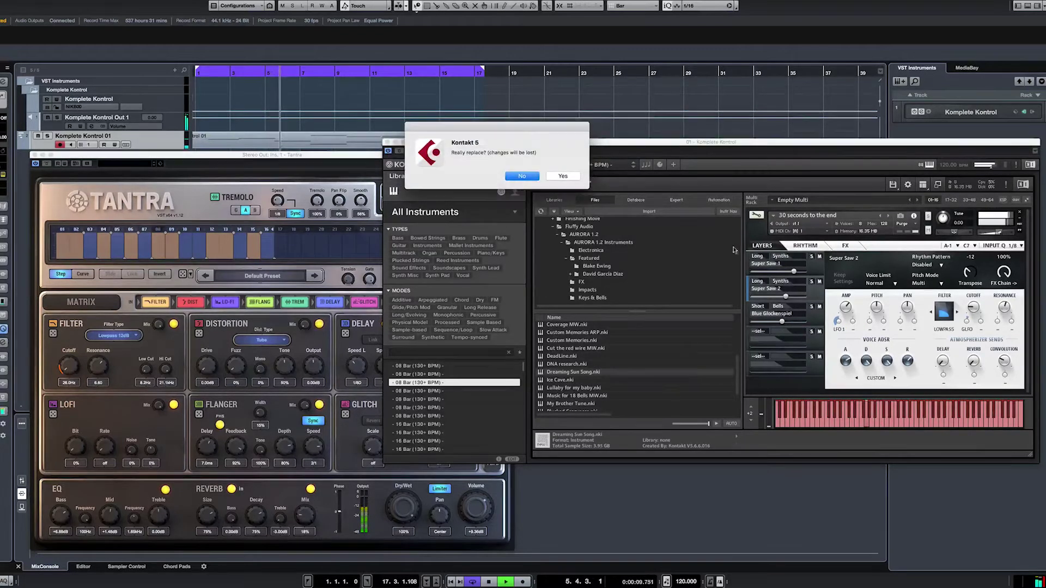
pyautogui.click(563, 176)
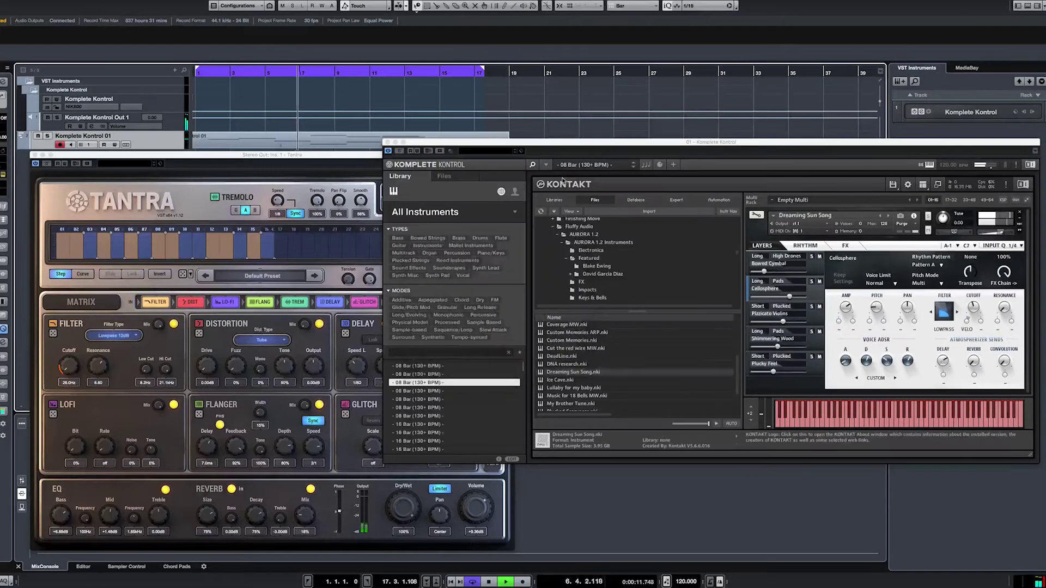
# Bring Tantra forward bypassed to hear the dry Dreaming Sun Song, and load the PAD Railway preset from Factory Expansion 2.
pyautogui.click(49, 168)
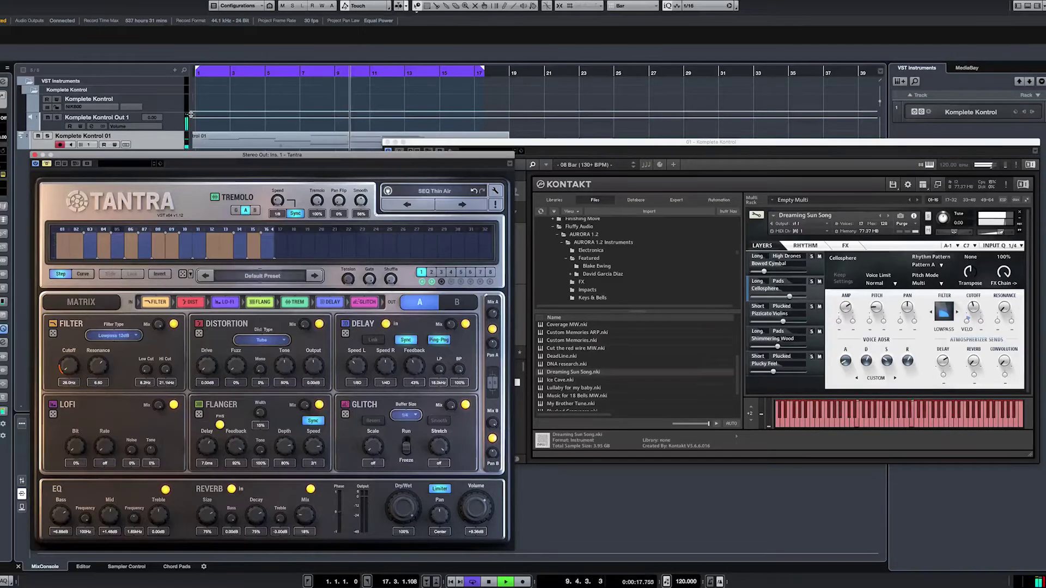
pyautogui.click(451, 205)
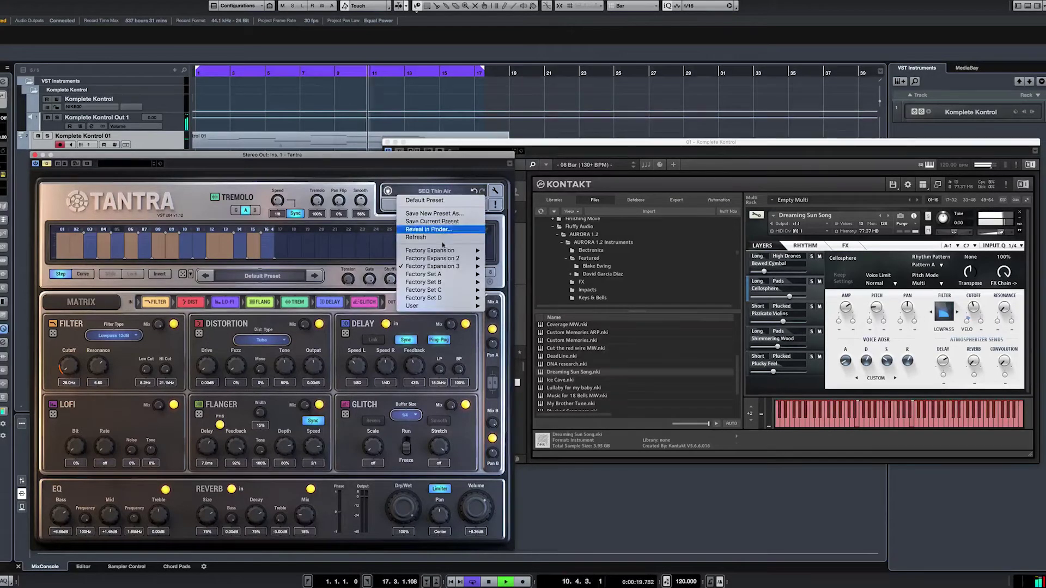
pyautogui.moveTo(458, 258)
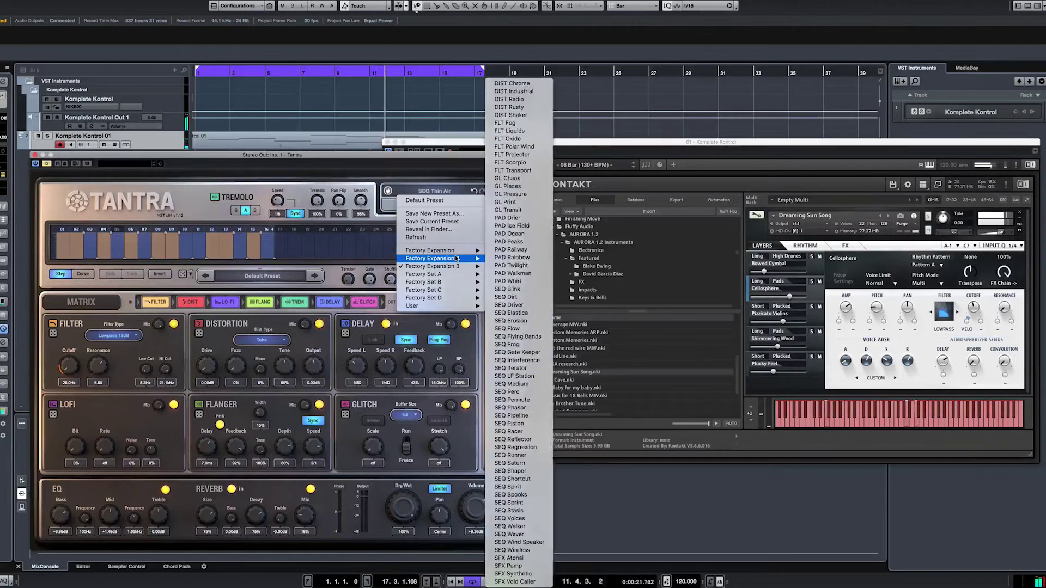
pyautogui.click(529, 251)
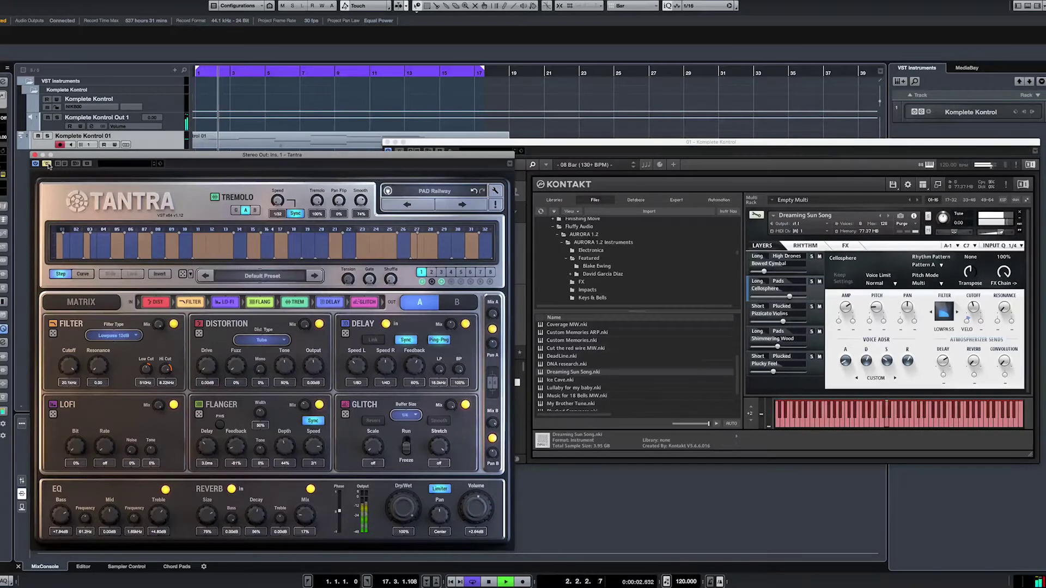
# Audition the PAD Illusion preset from Factory Expansion and advance to PAD Last Train.
pyautogui.click(435, 191)
pyautogui.moveTo(442, 250)
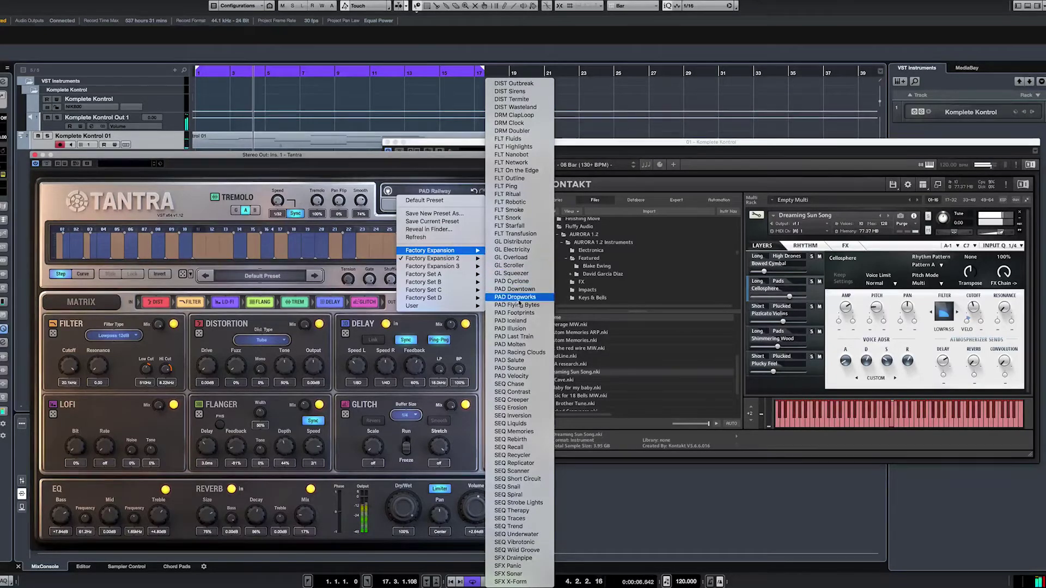
pyautogui.click(527, 329)
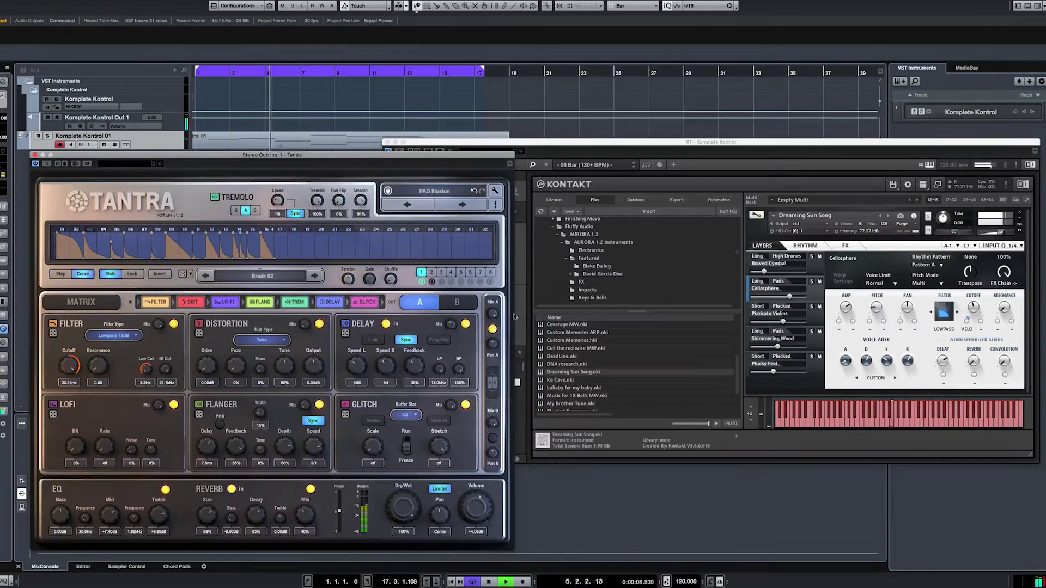
pyautogui.click(468, 207)
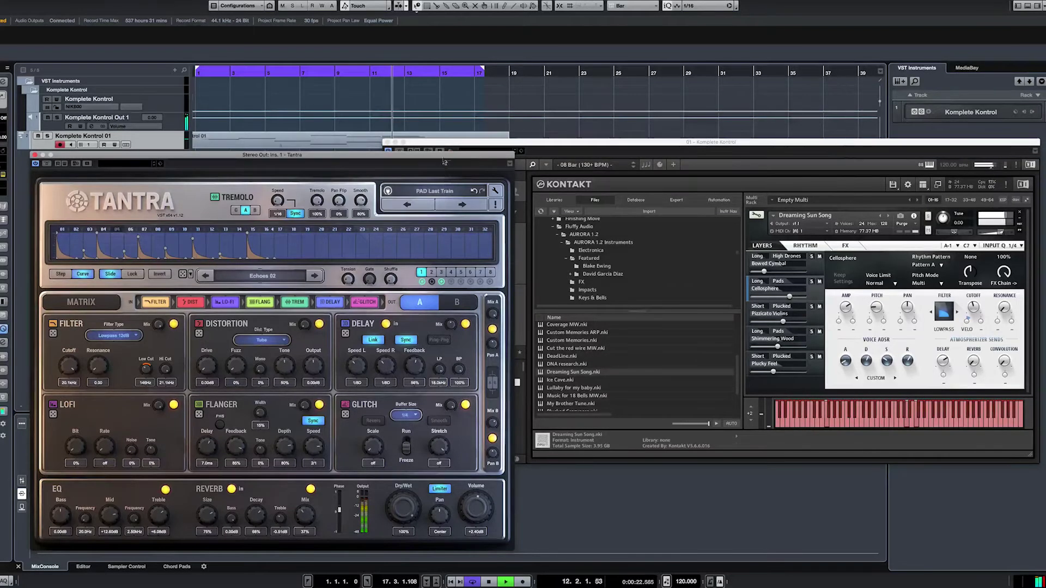
# Load the SEQ Robotic preset from Factory Expansion 3 in Tantra.
pyautogui.click(444, 192)
pyautogui.moveTo(446, 278)
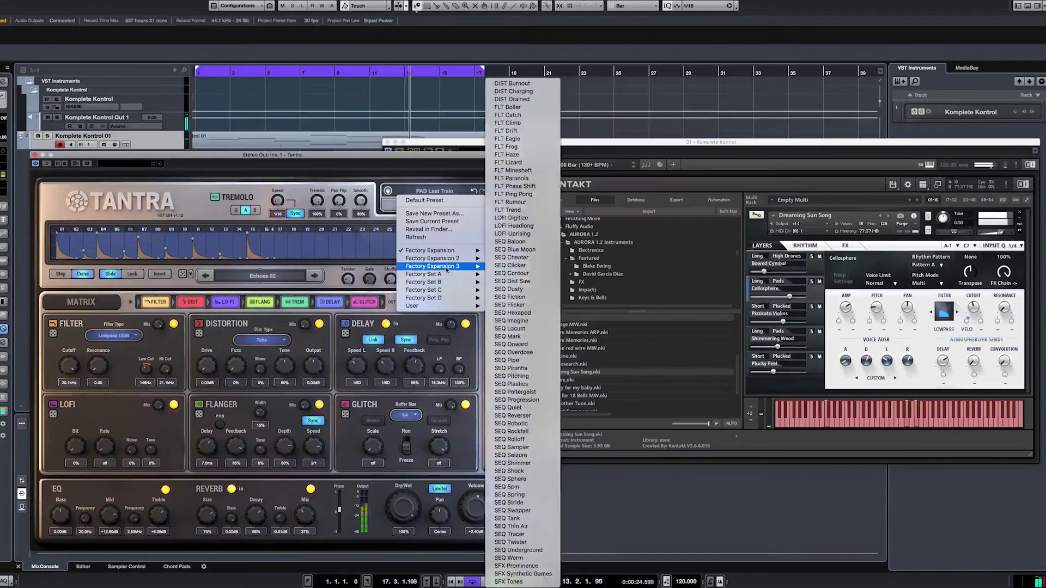
pyautogui.click(510, 424)
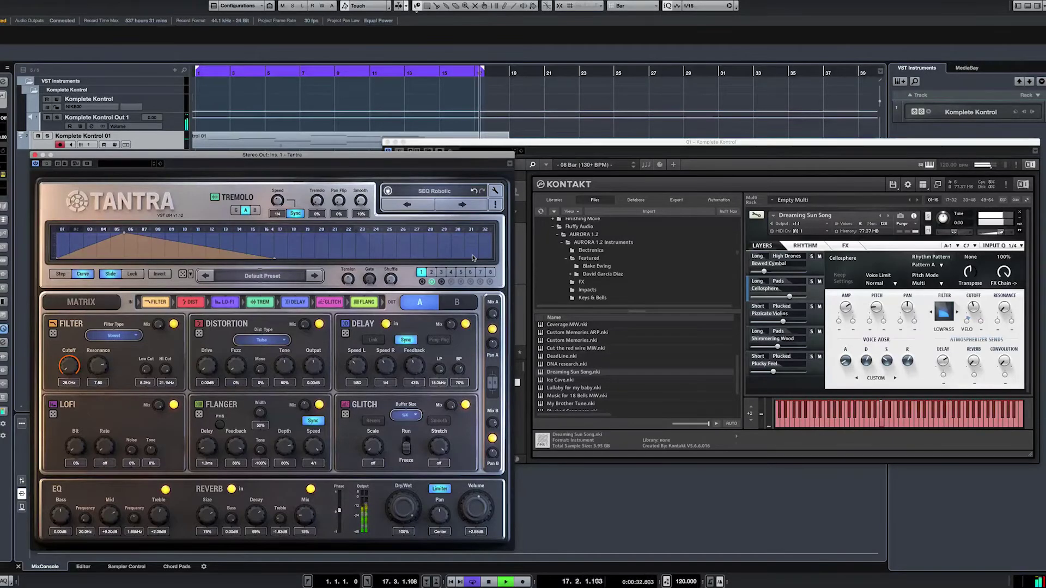
# Replace the loaded Kontakt instrument with Music for 18 Bells MW.nki.
pyautogui.click(450, 191)
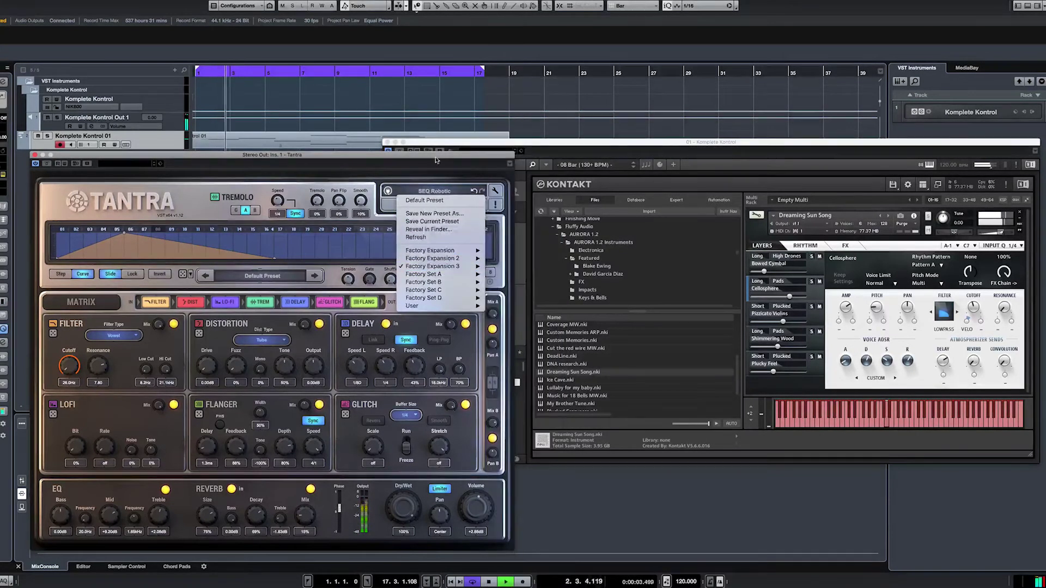
pyautogui.click(533, 271)
pyautogui.moveTo(572, 395); pyautogui.dragTo(934, 272)
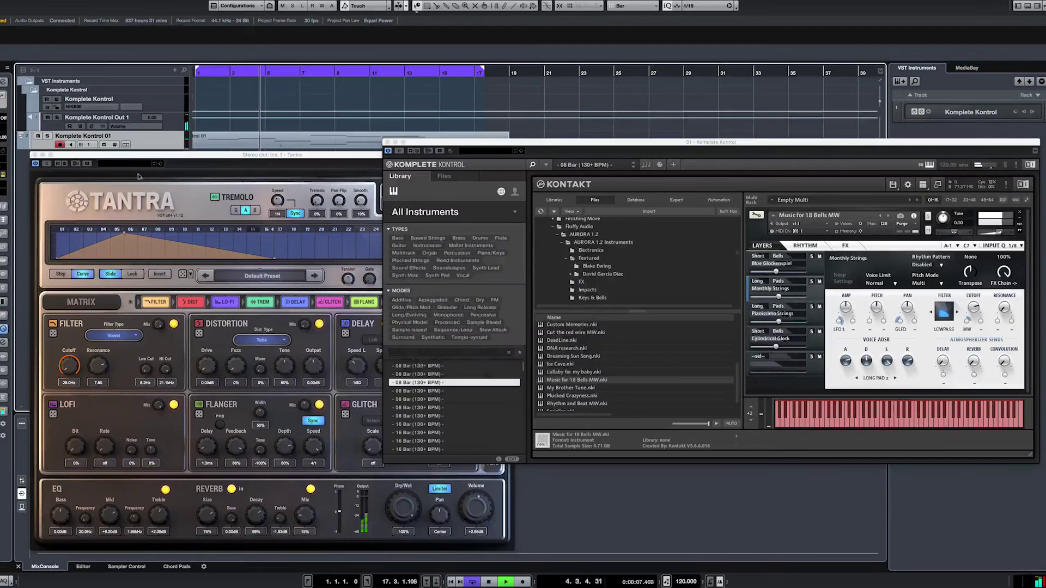
# Compare the dry sound by bypassing and re-enabling Tantra, and load SFX Synthetic Games from Factory Expansion 3.
pyautogui.click(64, 170)
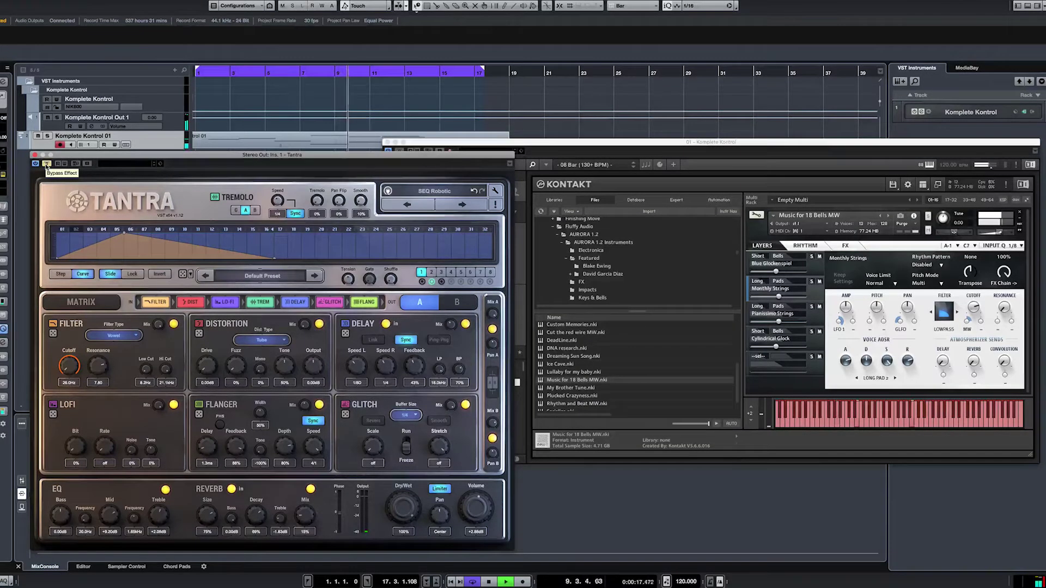
pyautogui.click(46, 163)
pyautogui.click(425, 192)
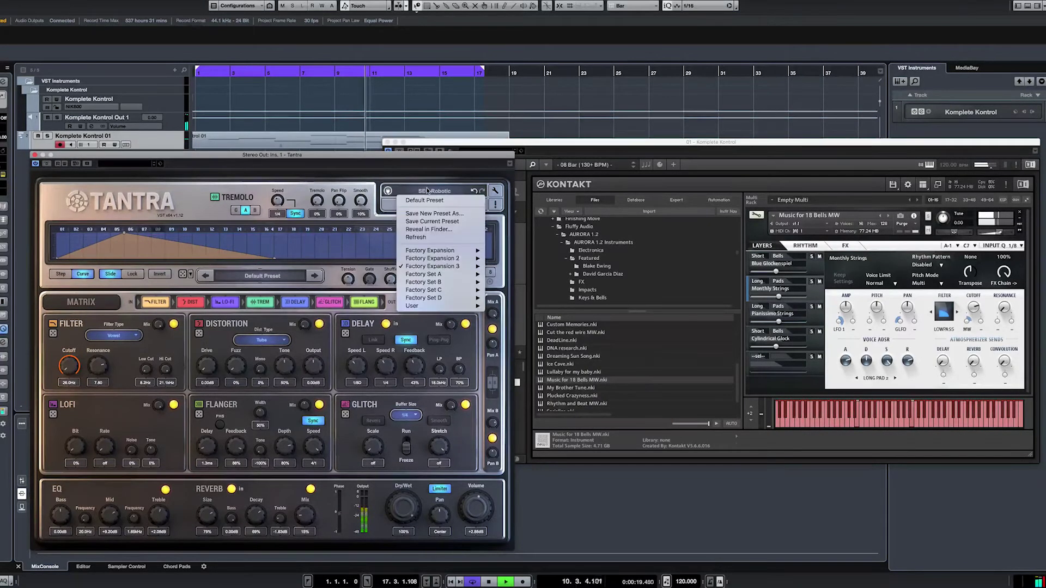
pyautogui.moveTo(434, 265)
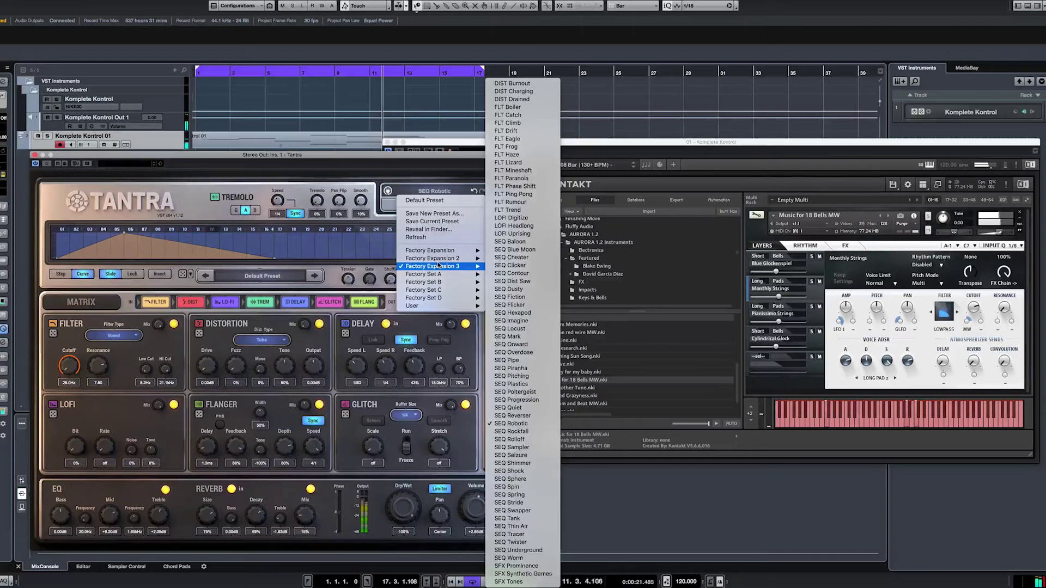
pyautogui.click(537, 576)
# Load PAD Drier from Factory Expansion 2 and audition each following preset in order up to PAD Twilight.
pyautogui.click(440, 192)
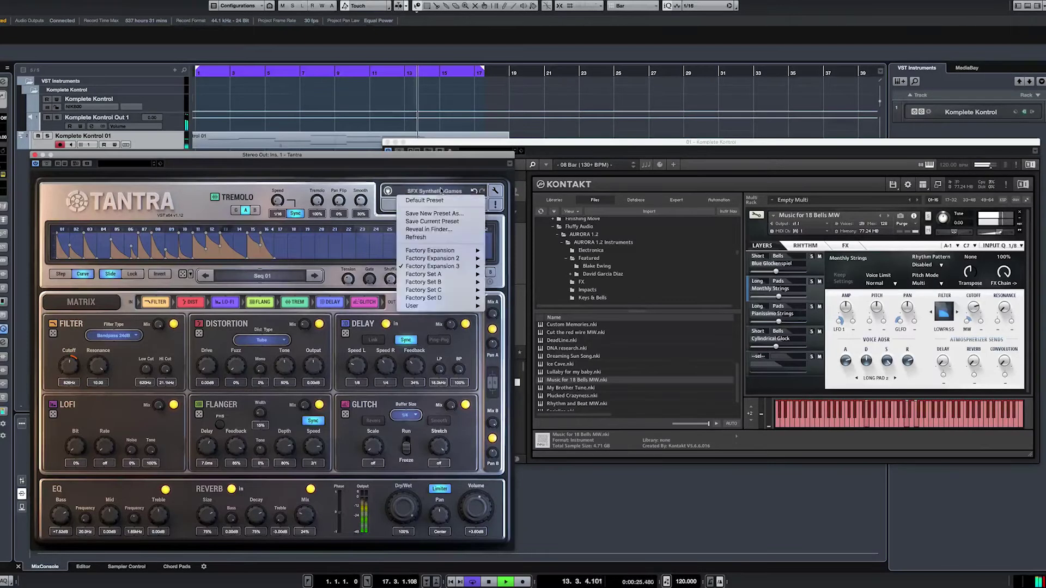
pyautogui.moveTo(446, 258)
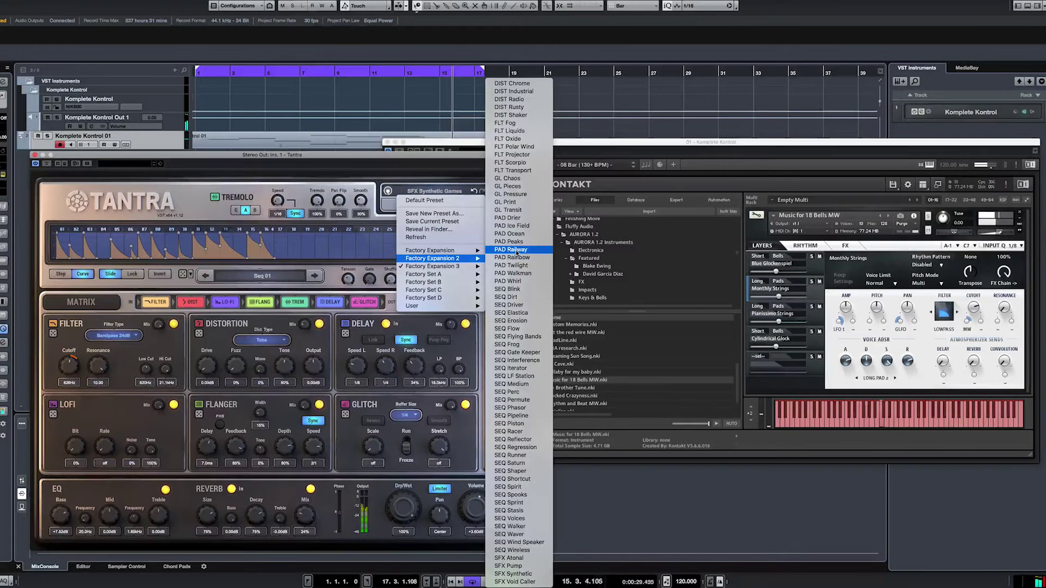
pyautogui.click(521, 219)
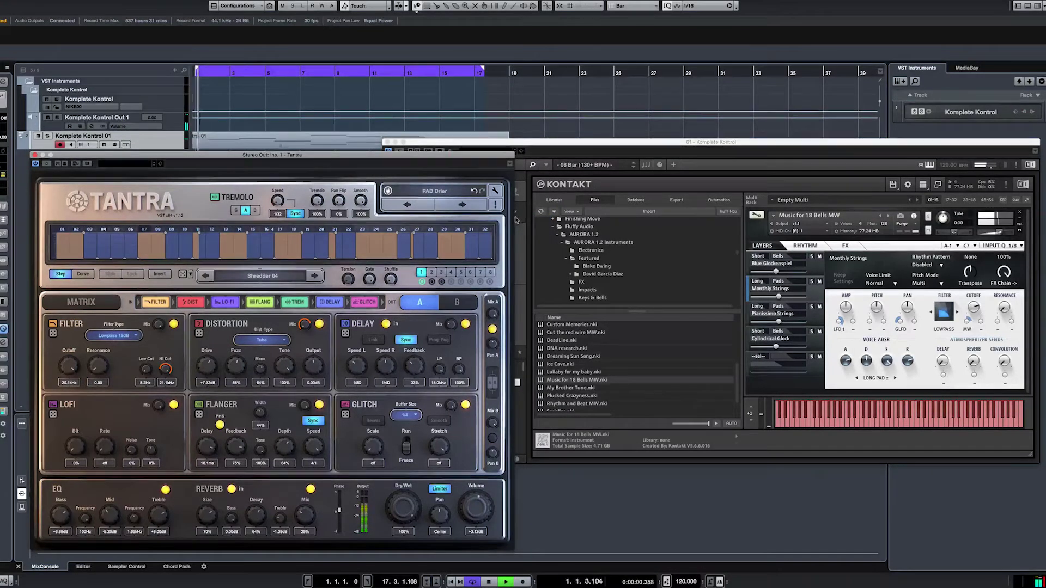
pyautogui.click(463, 205)
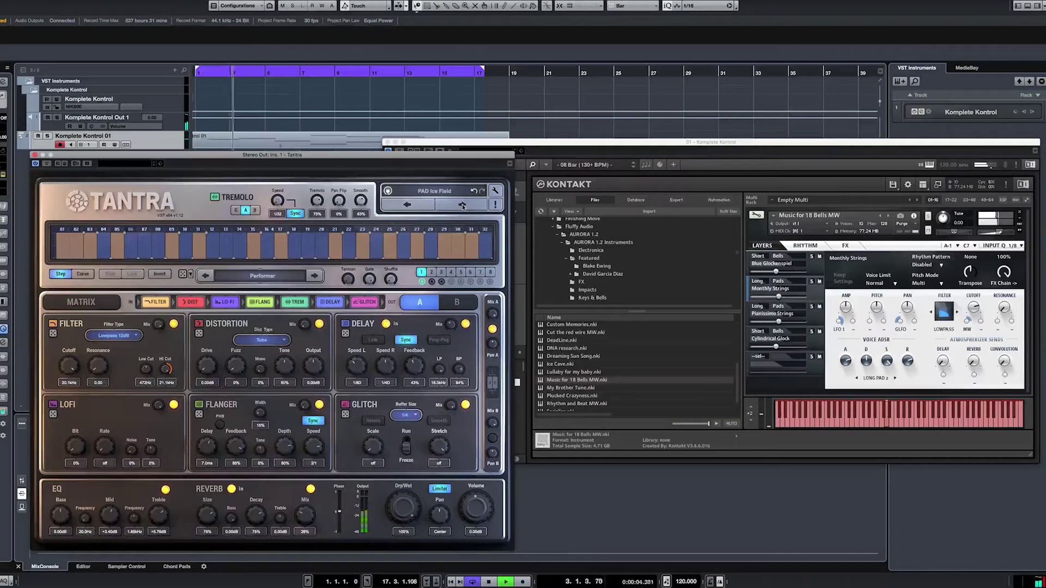
pyautogui.click(462, 205)
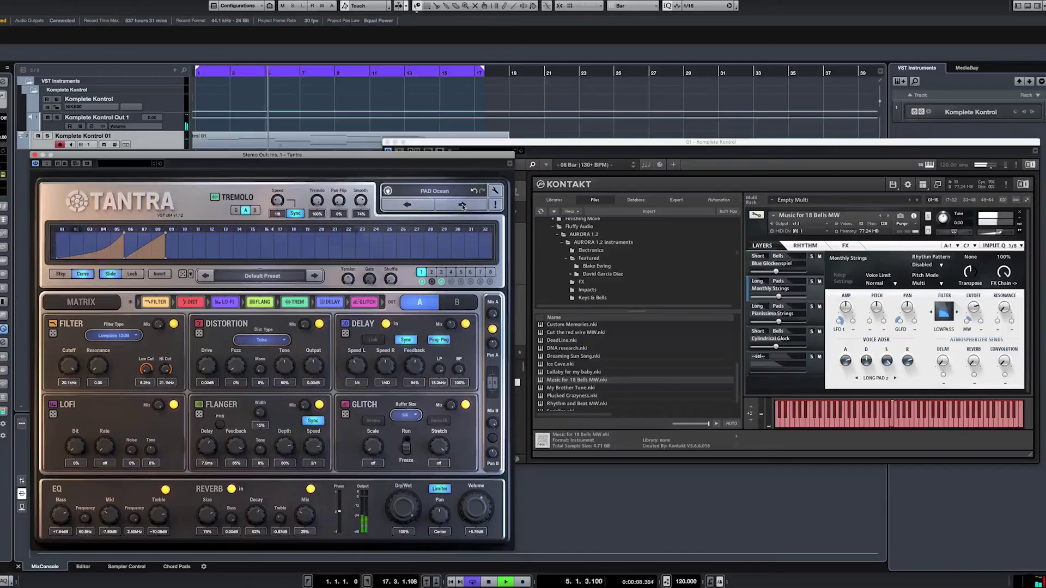
pyautogui.click(463, 205)
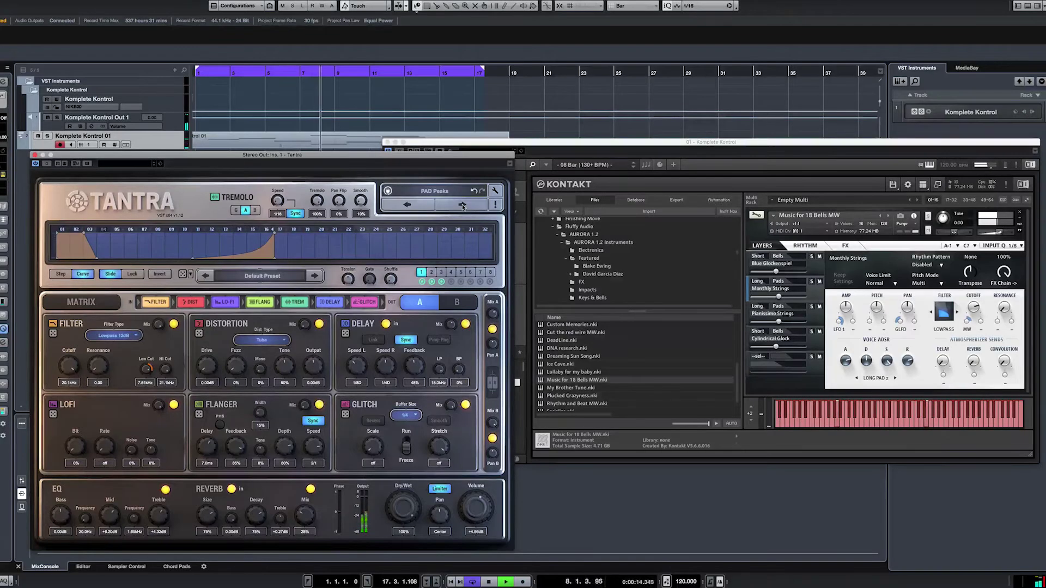
pyautogui.click(463, 206)
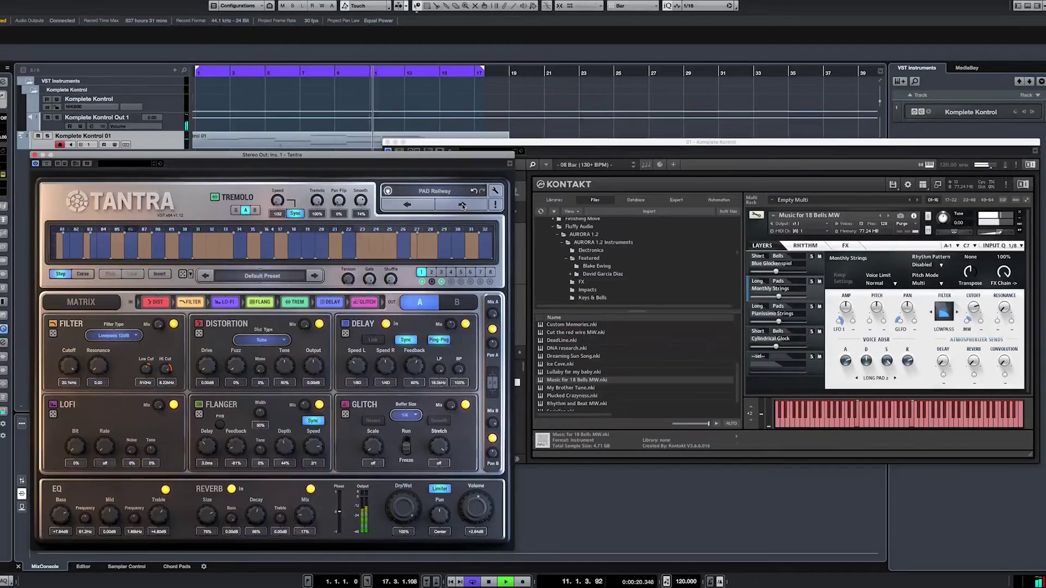
pyautogui.click(462, 205)
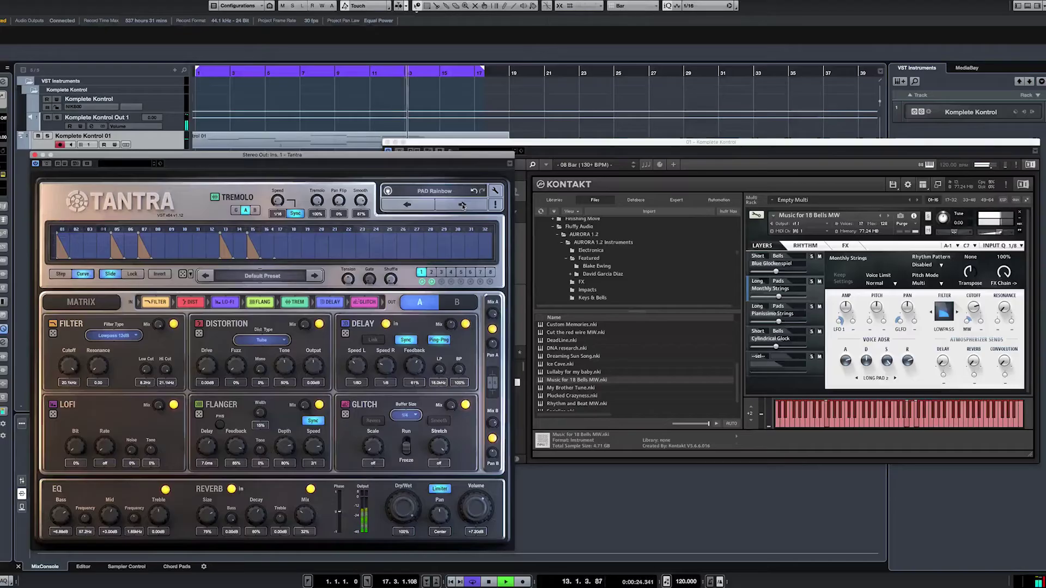
pyautogui.click(463, 206)
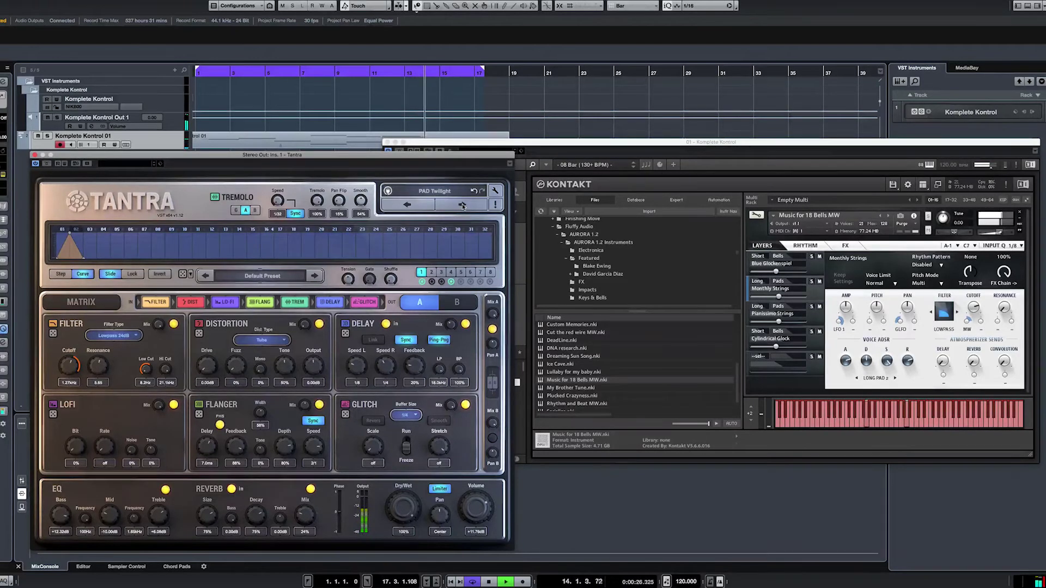
# Load the SEQ Progression preset from Factory Expansion 3 over the bells instrument.
pyautogui.click(436, 192)
pyautogui.moveTo(449, 264)
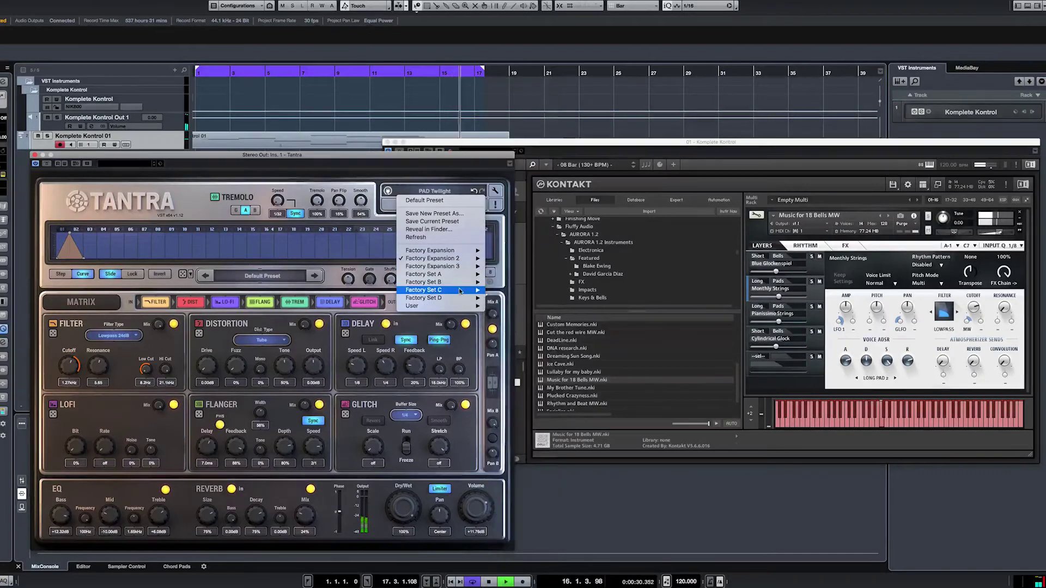
pyautogui.click(531, 400)
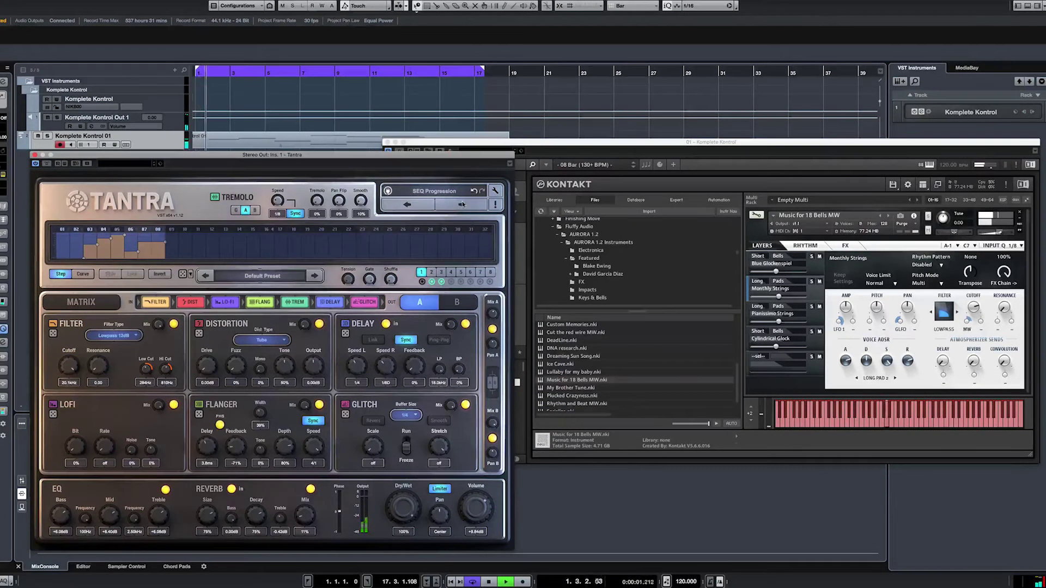
# Try Taj Mahal.nki in Kontakt and replace it with My Brother Tune.nki.
pyautogui.scroll(-1, 657, 363)
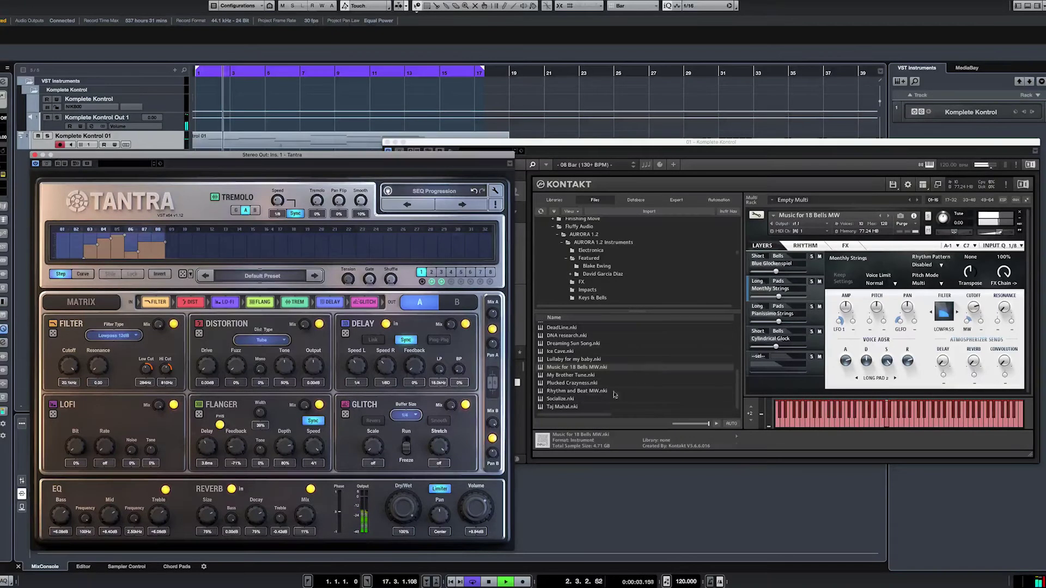
pyautogui.moveTo(566, 406); pyautogui.dragTo(875, 295)
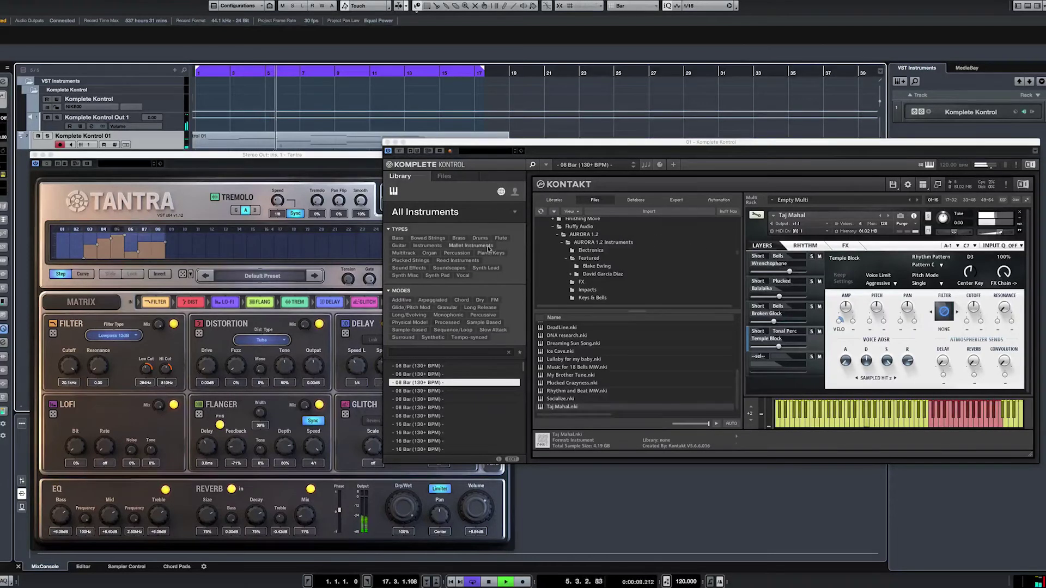
pyautogui.click(578, 375)
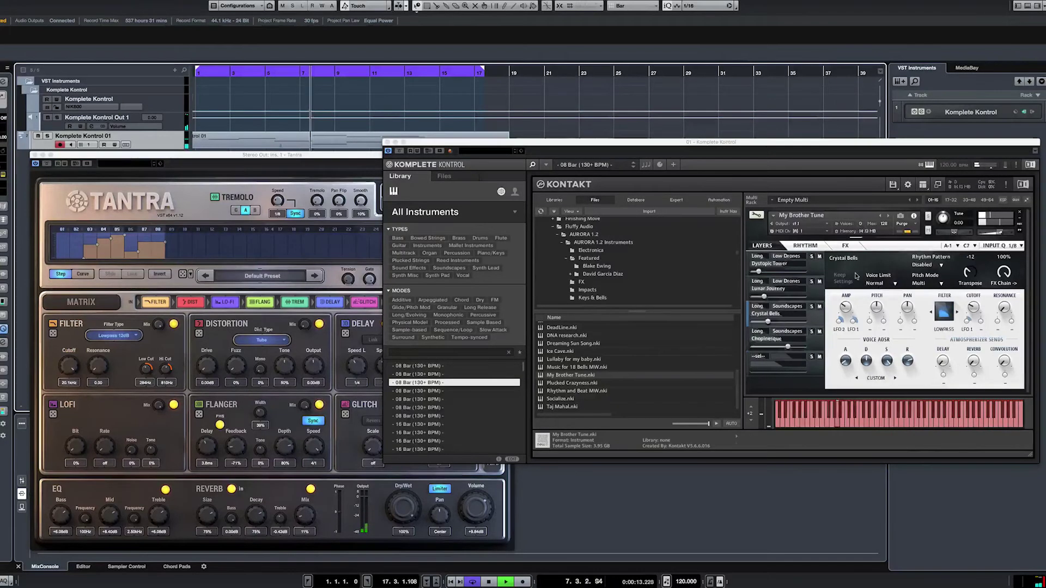
# Bring Tantra forward bypassed to hear the dry My Brother Tune, and load GL Chaos from Factory Expansion 2.
pyautogui.click(135, 169)
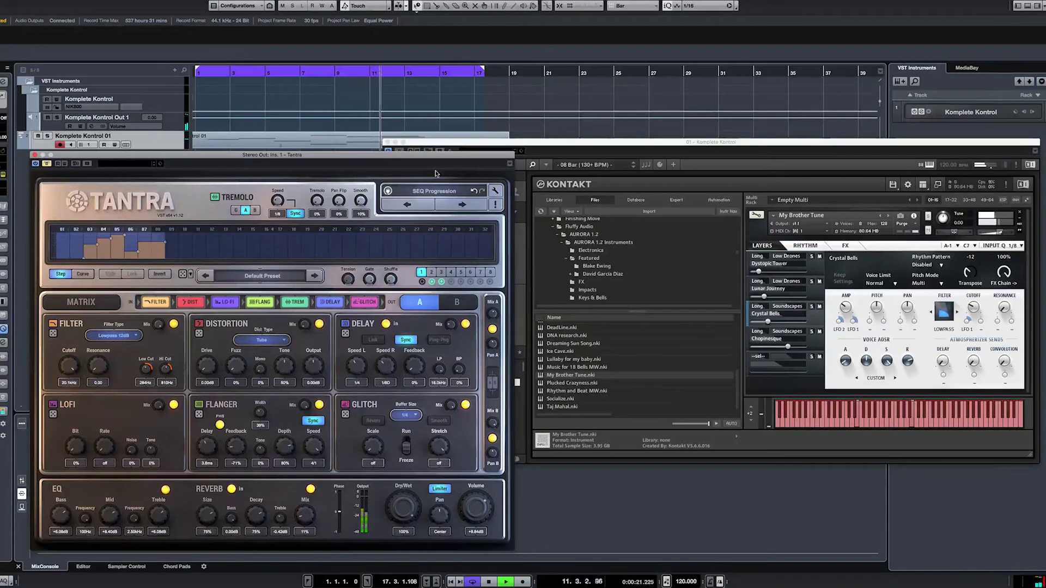
pyautogui.click(441, 192)
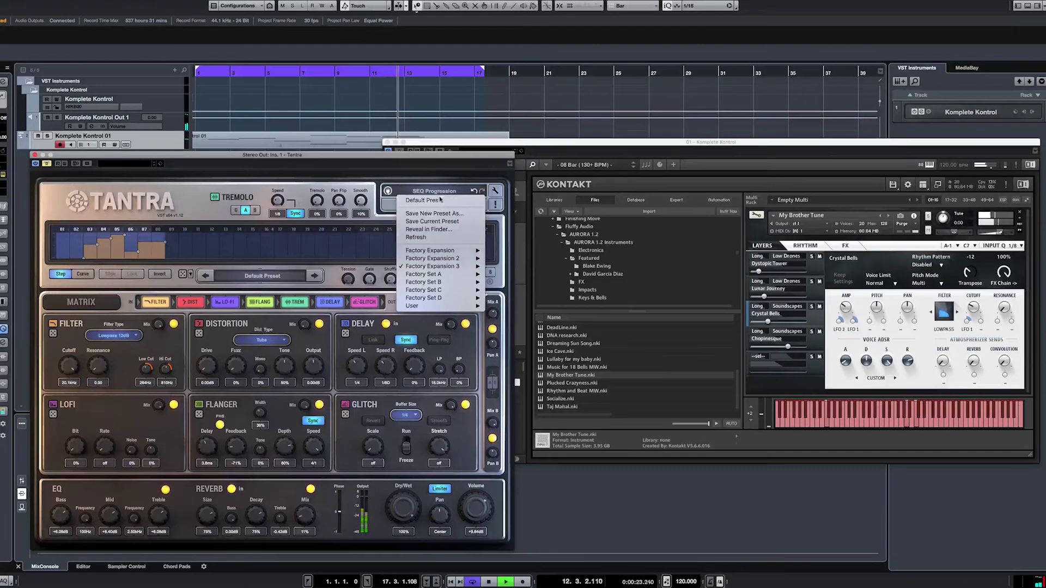
pyautogui.moveTo(444, 259)
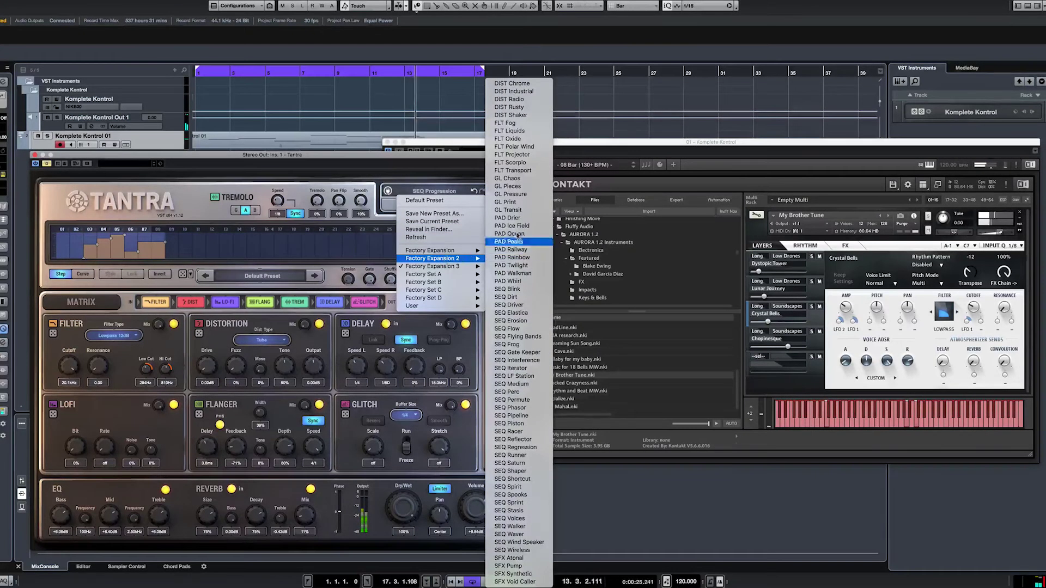
pyautogui.click(507, 178)
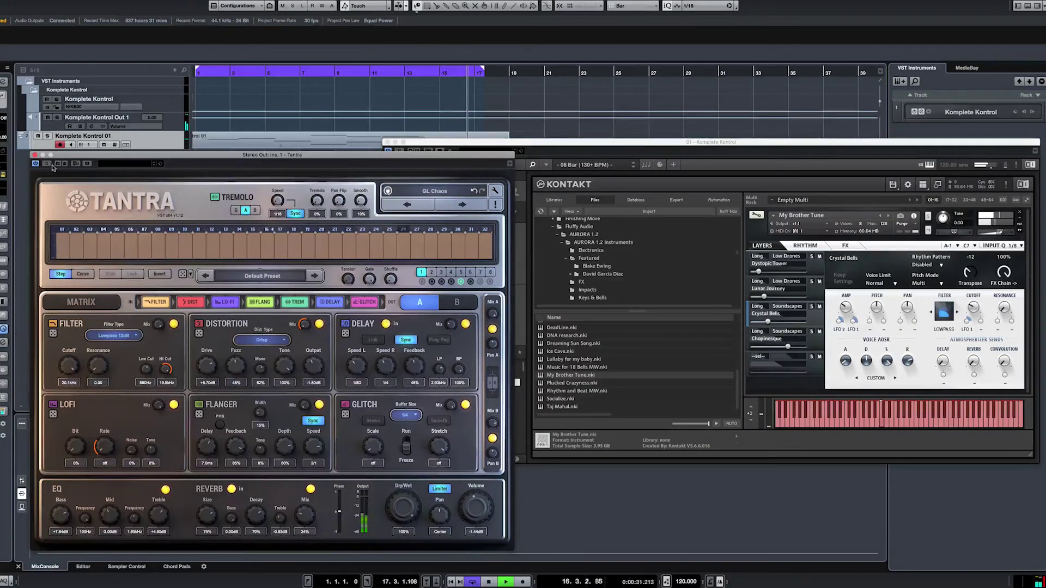
# Audition the next three glitch presets in order: GL Pieces, GL Pressure and GL Print.
pyautogui.click(452, 209)
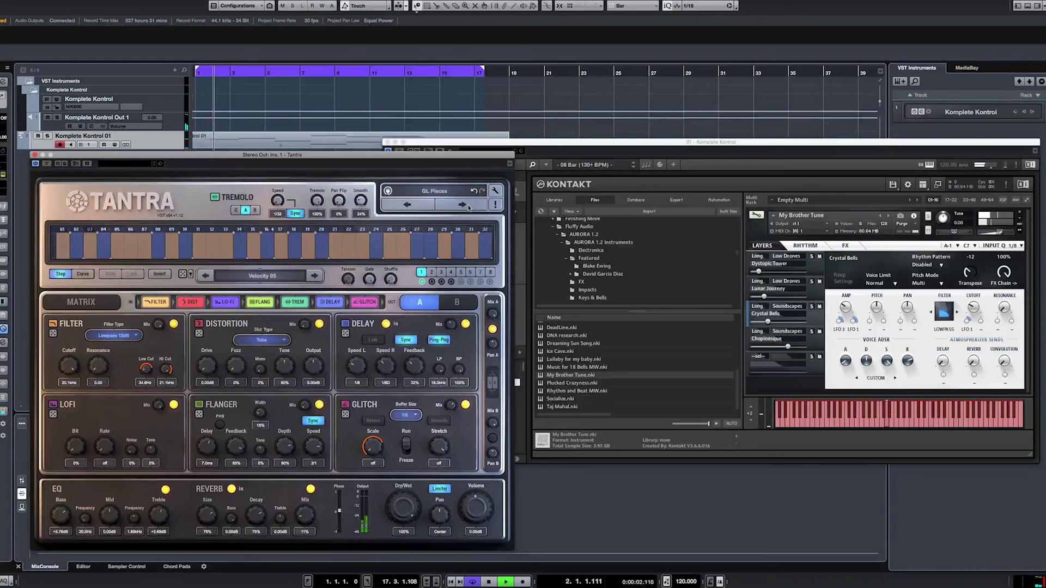
pyautogui.click(467, 205)
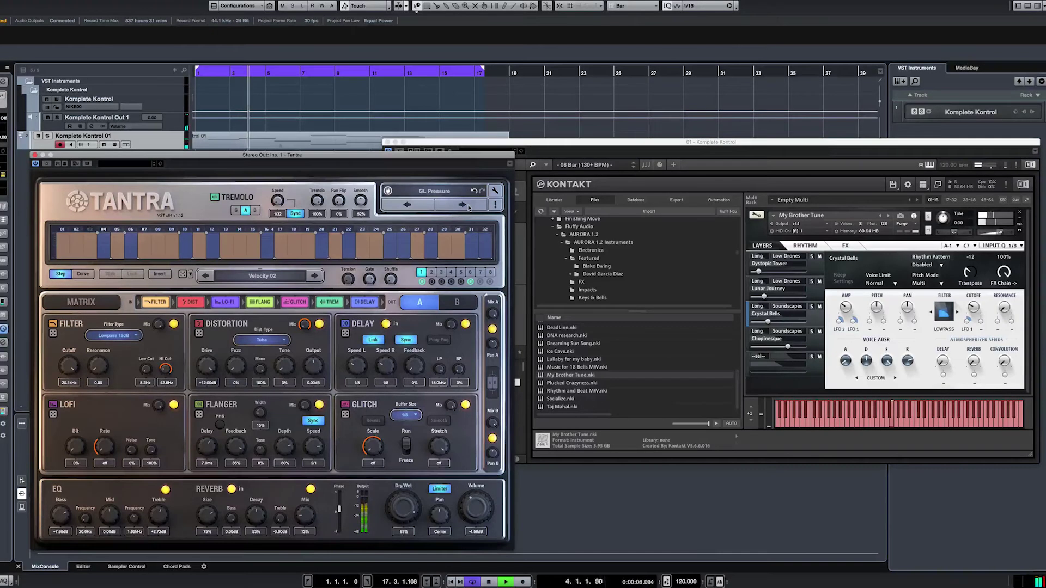
pyautogui.click(464, 206)
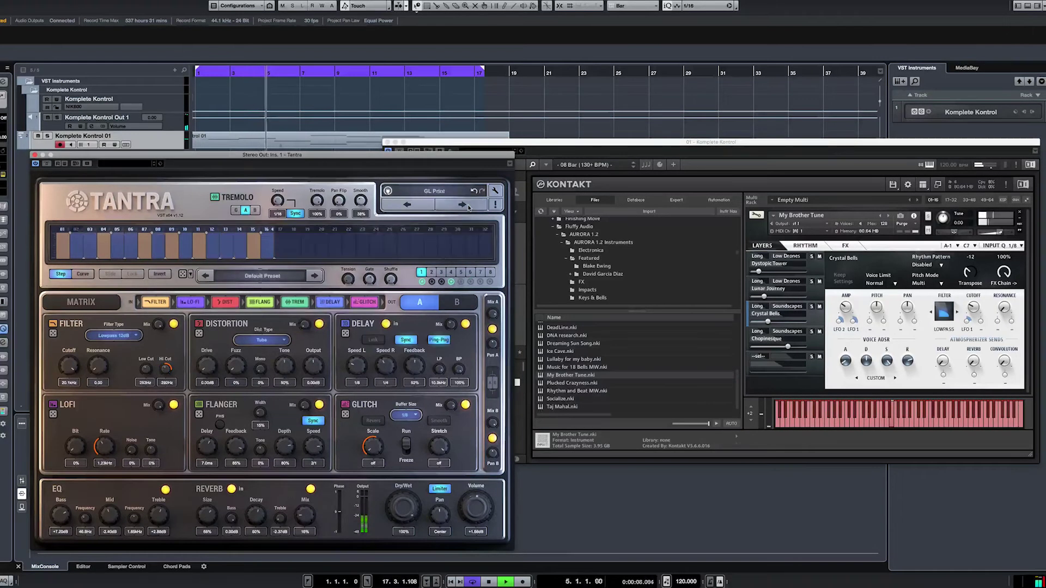
# Choose the FLT Starfall preset from Factory Expansion to replace GL Print.
pyautogui.click(437, 193)
pyautogui.moveTo(435, 259)
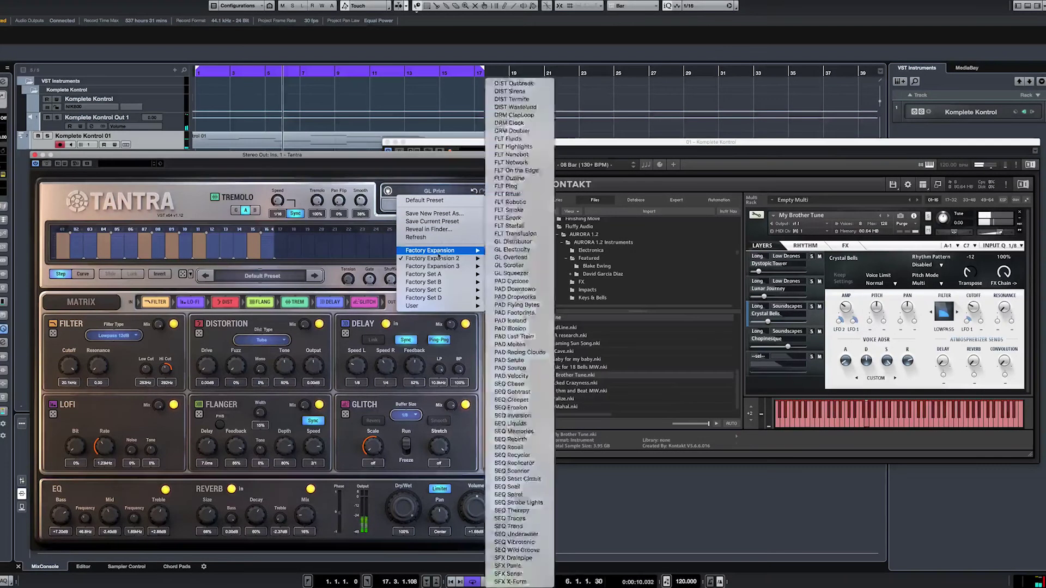
pyautogui.click(512, 226)
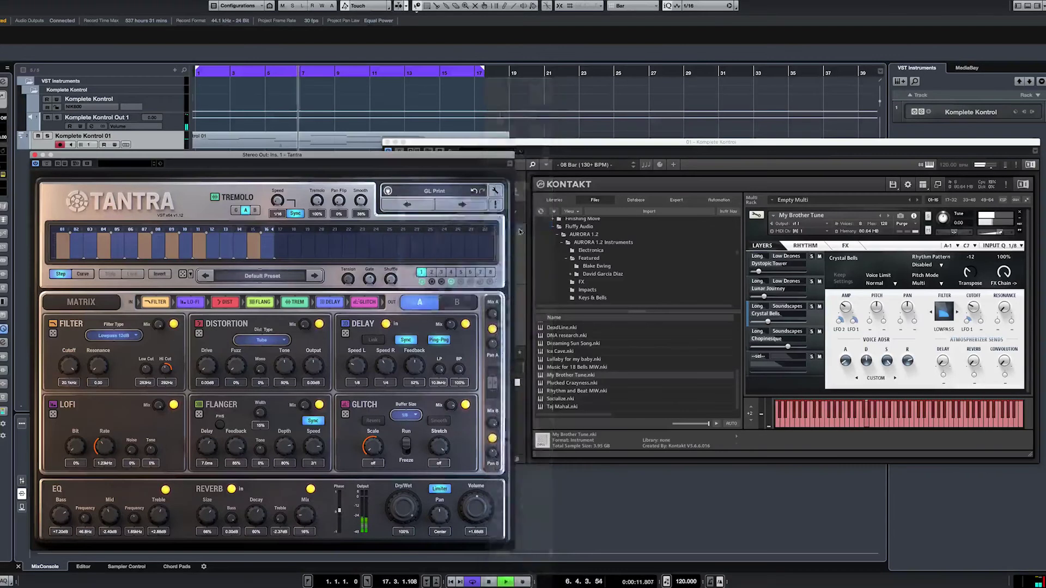